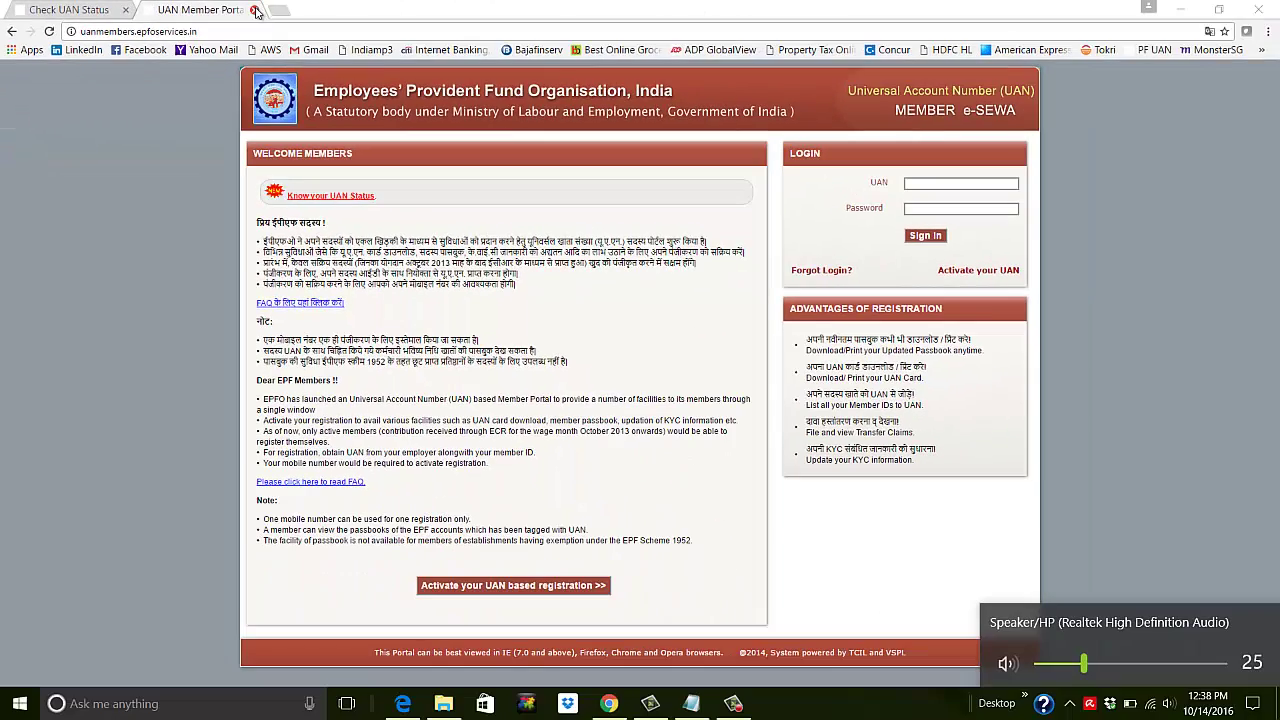
# Open a blank new tab next to the UAN Member Portal tabs
pyautogui.click(333, 11)
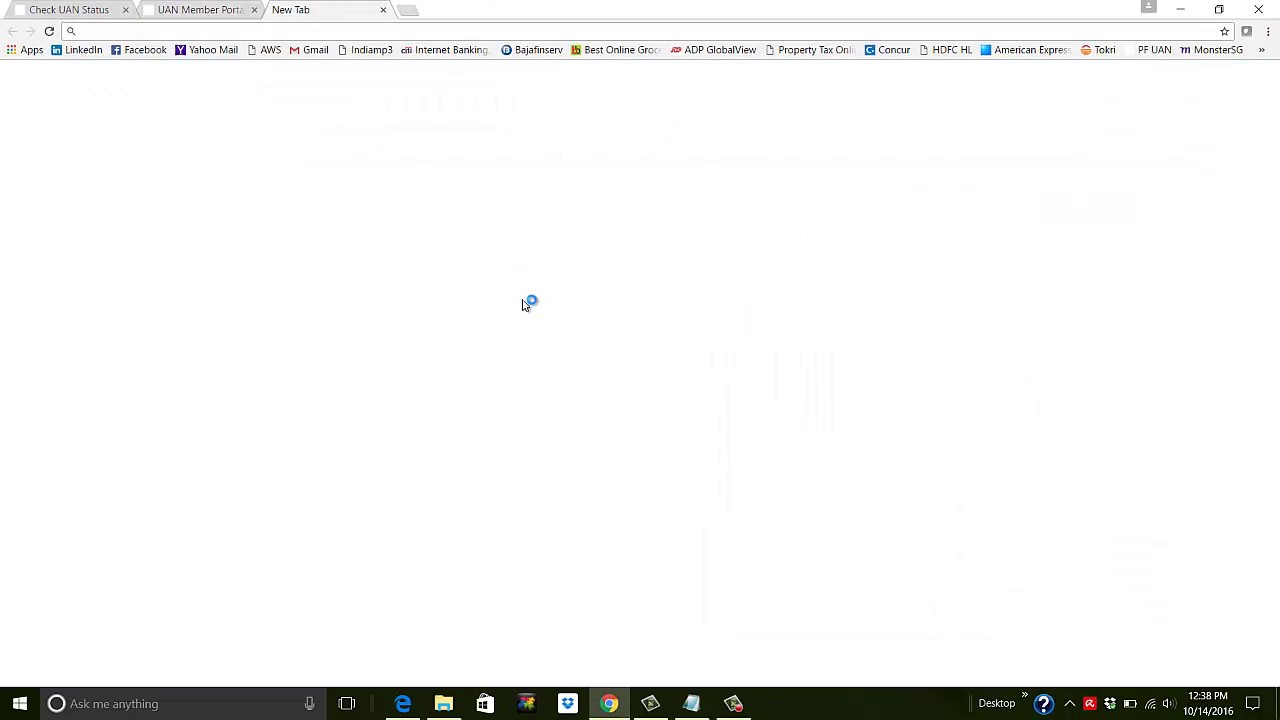
# Search Google for 'pf balance check'
pyautogui.click(500, 320)
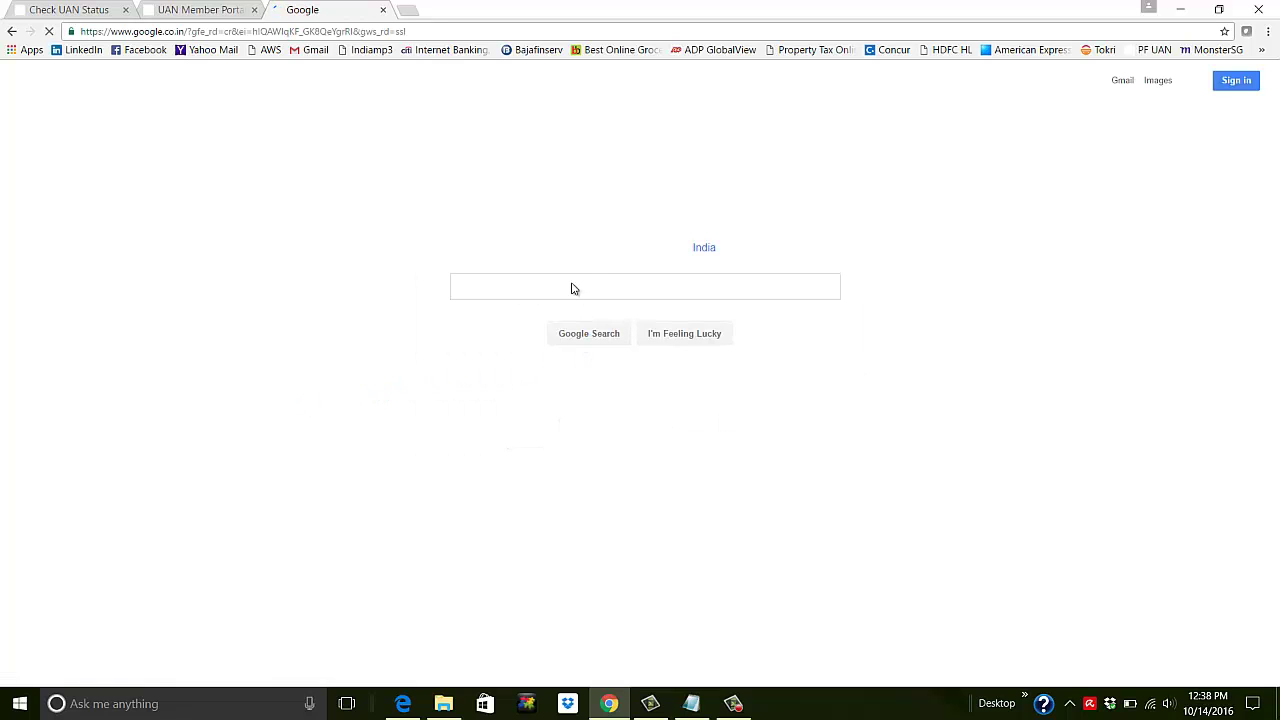
pyautogui.write('pf balance check')
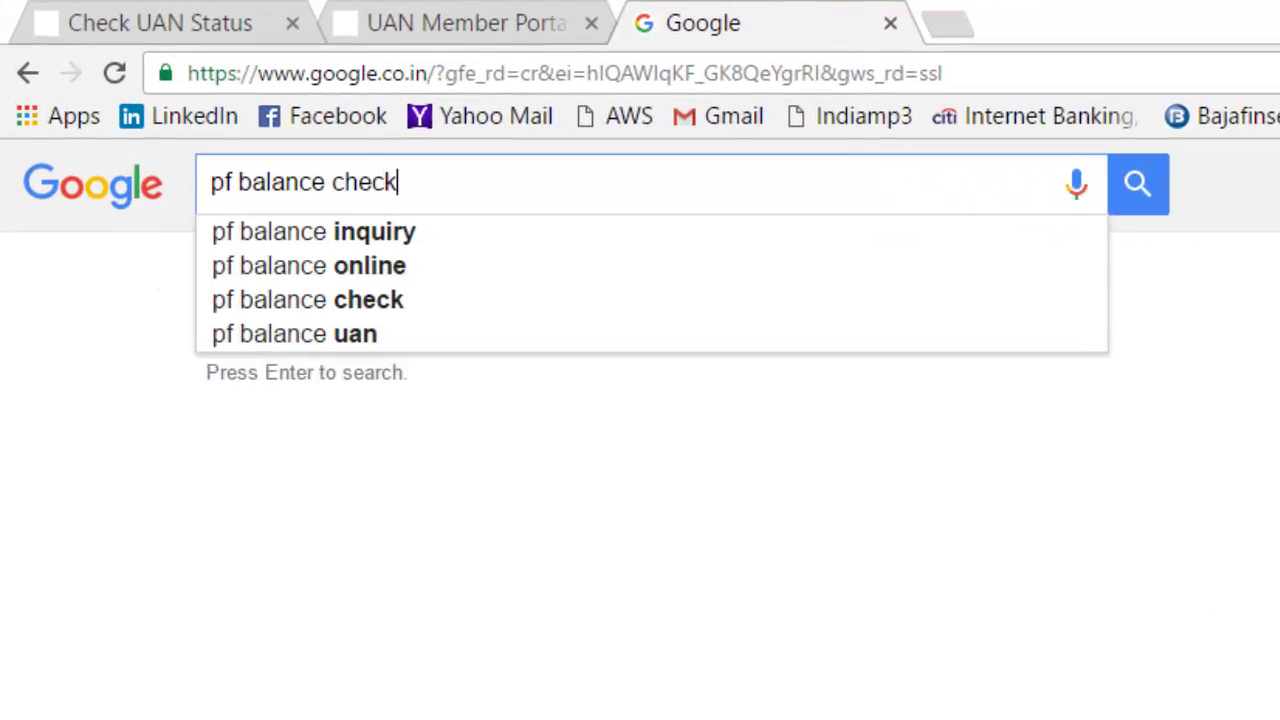
pyautogui.press('Return')
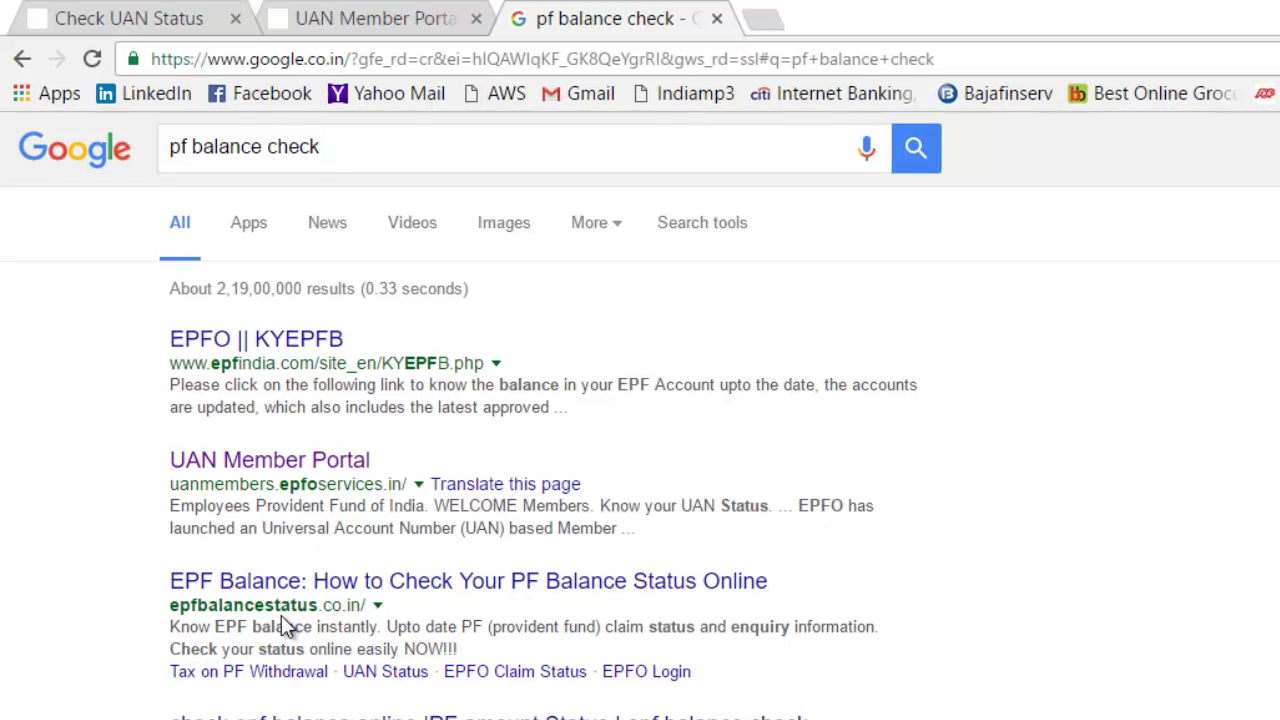
# Read through the epfbalancestatus.co.in EPF Balance article, then close its tab
pyautogui.click(392, 586)
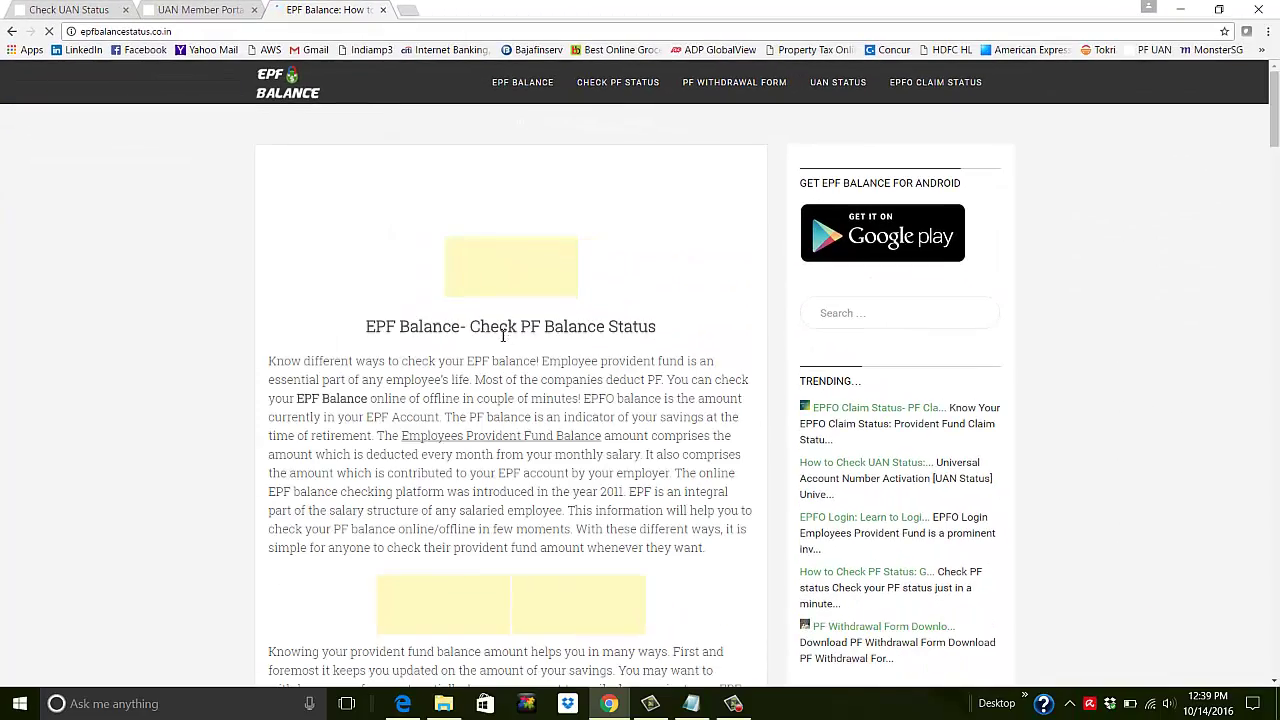
pyautogui.scroll(-6, 515, 320)
pyautogui.scroll(-3, 517, 324)
pyautogui.scroll(7, 514, 325)
pyautogui.scroll(1, 514, 326)
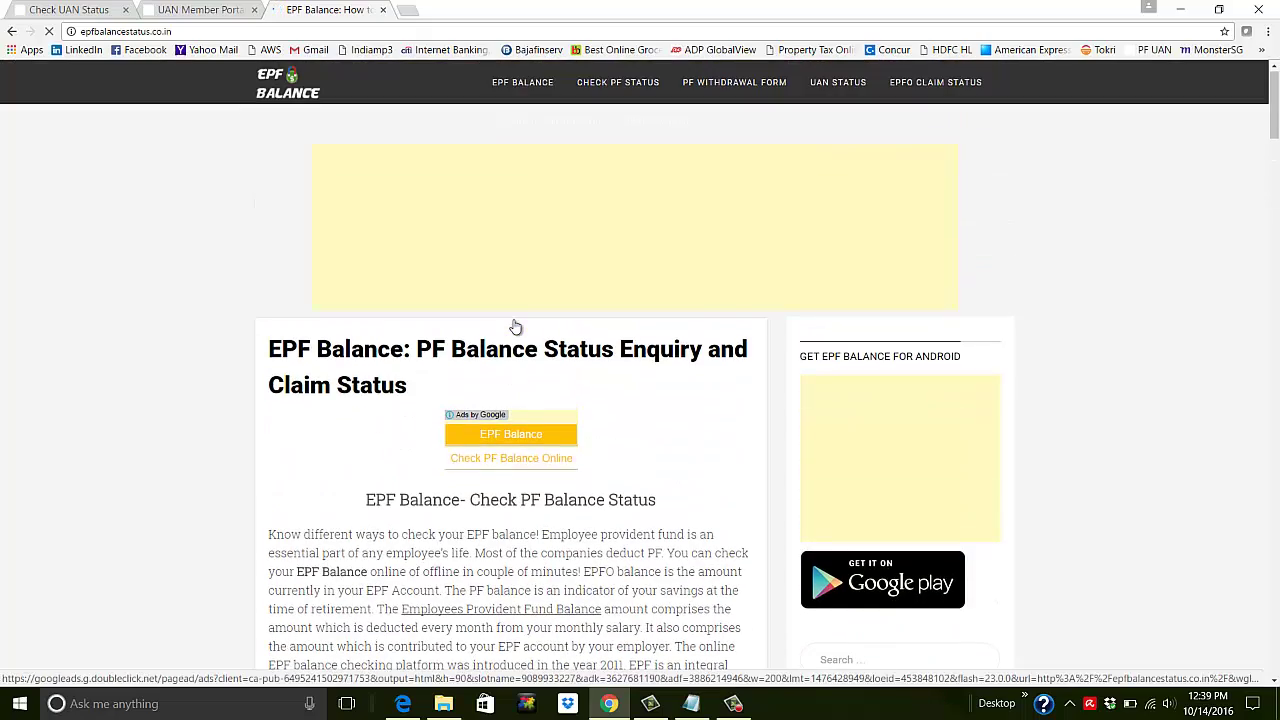
pyautogui.scroll(-5, 458, 372)
pyautogui.scroll(-3, 462, 370)
pyautogui.scroll(7, 450, 320)
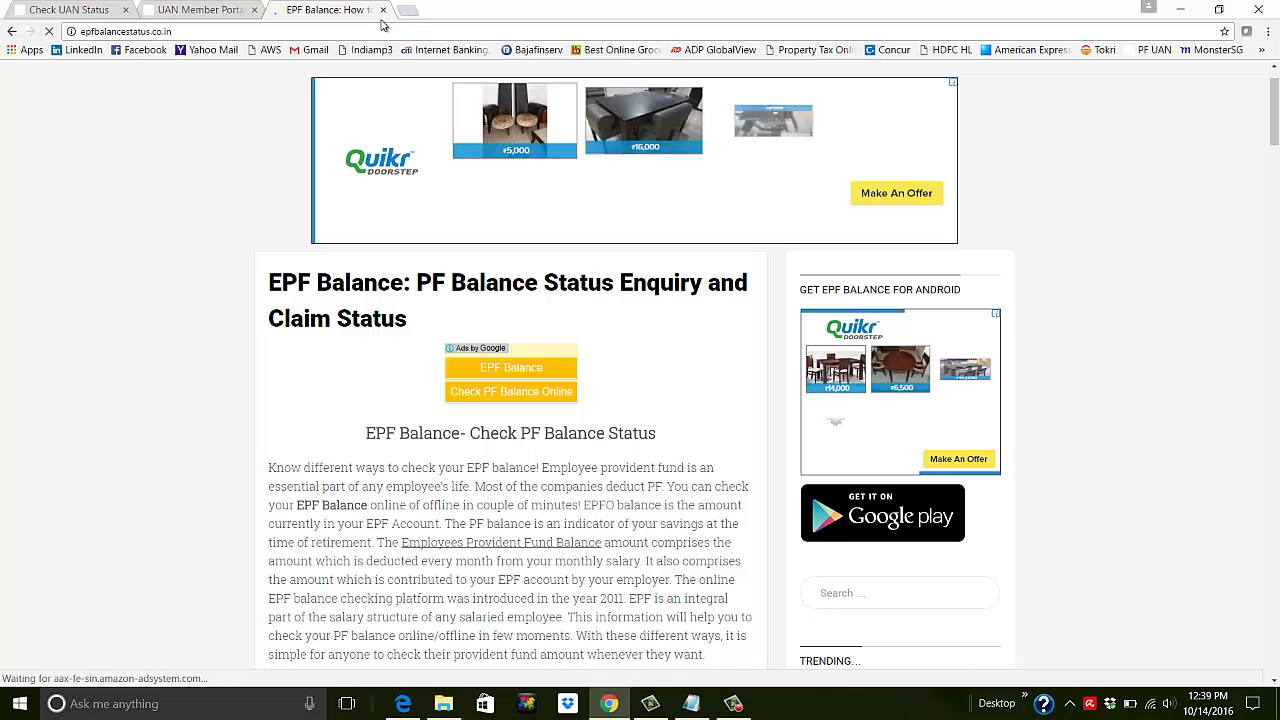
pyautogui.click(383, 9)
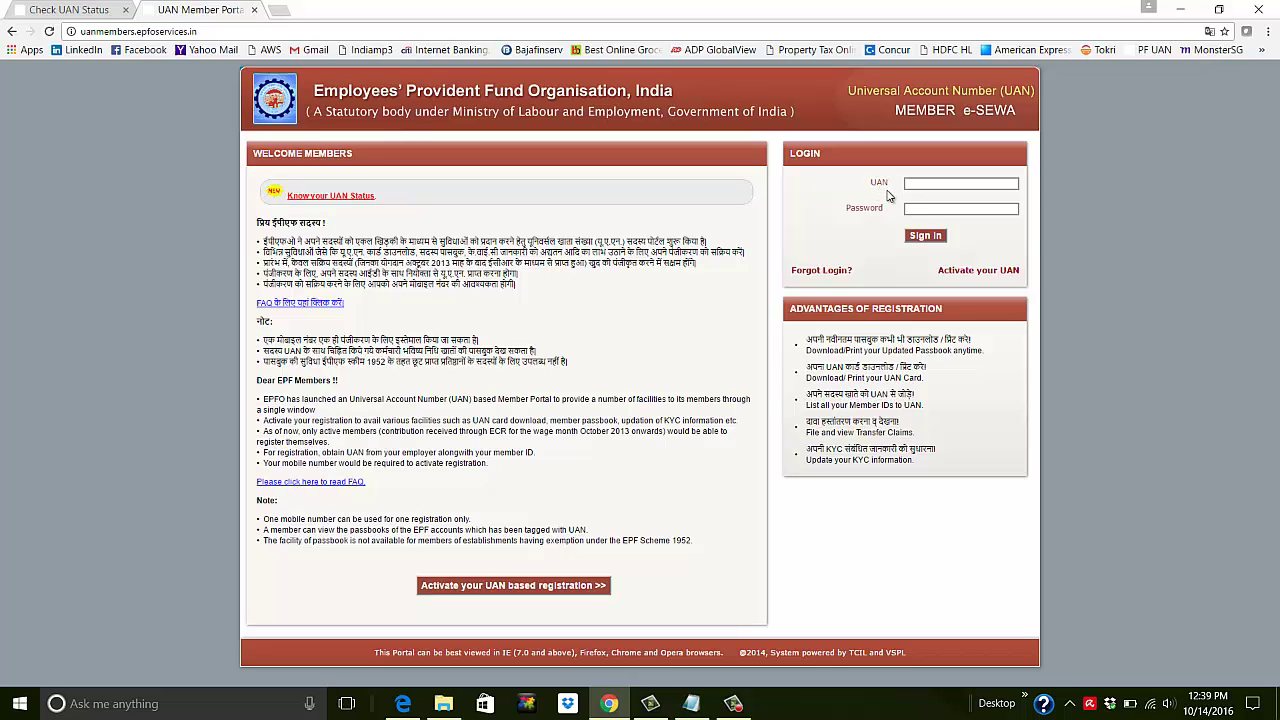
# Enter the UAN and account password on the portal login form and submit
pyautogui.click(927, 185)
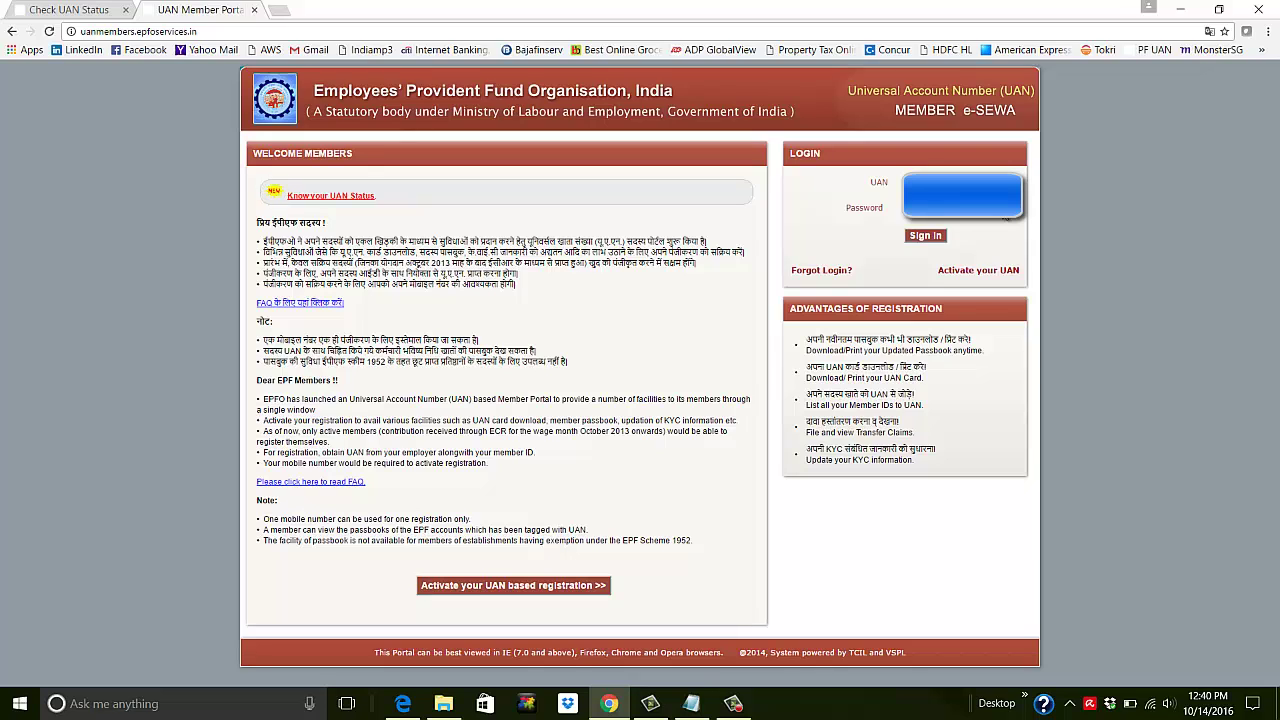
pyautogui.press('F5')
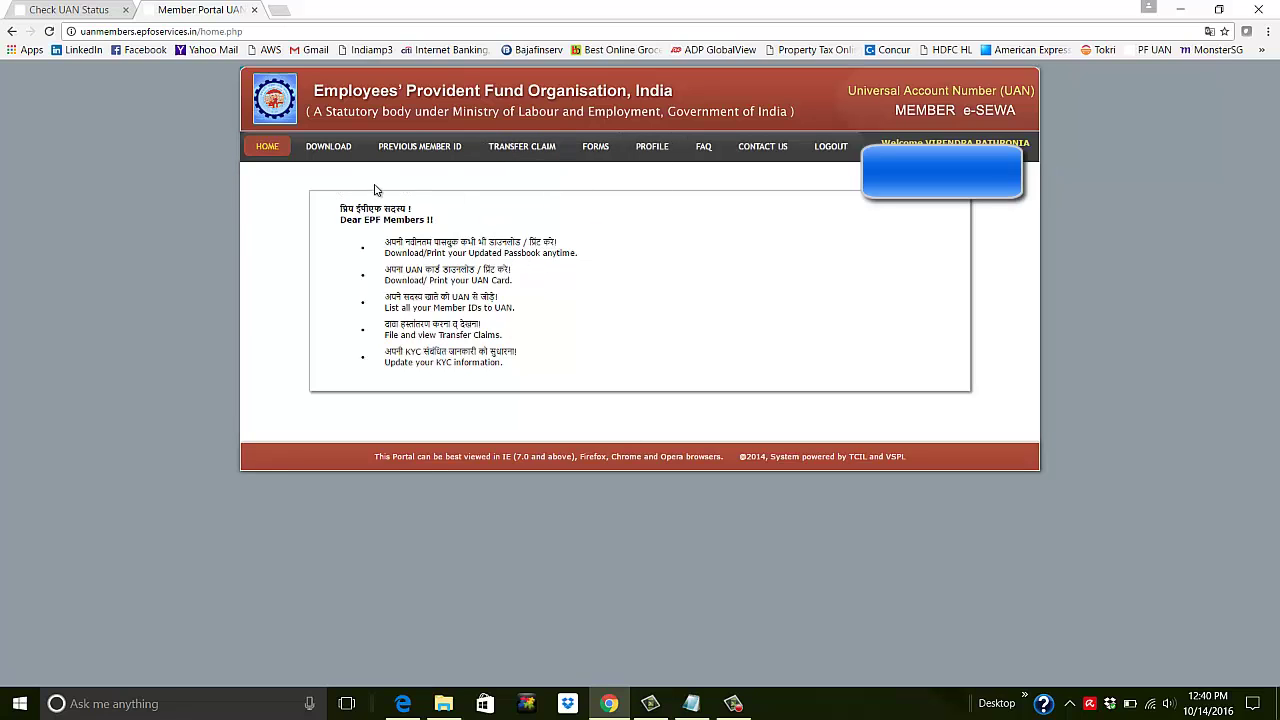
# Open DOWNLOAD PASSBOOK and scroll through the linked member ID's passbook and member details
pyautogui.moveTo(343, 155)
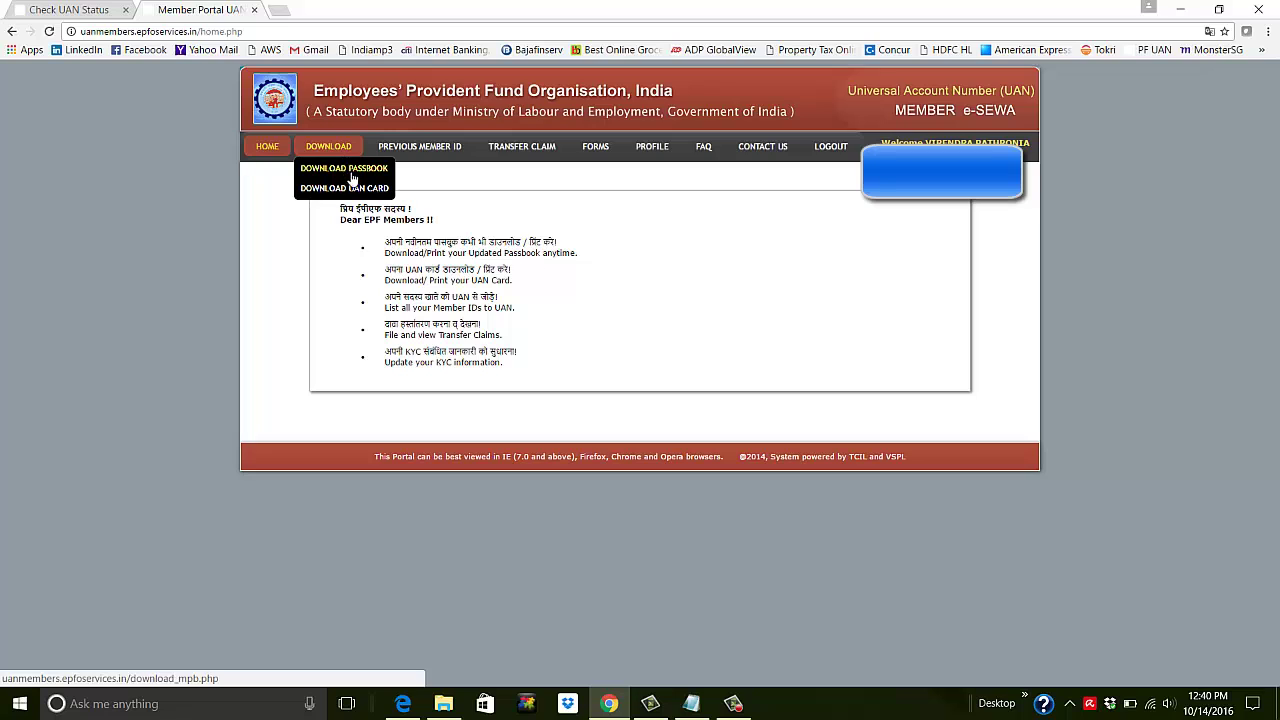
pyautogui.click(371, 176)
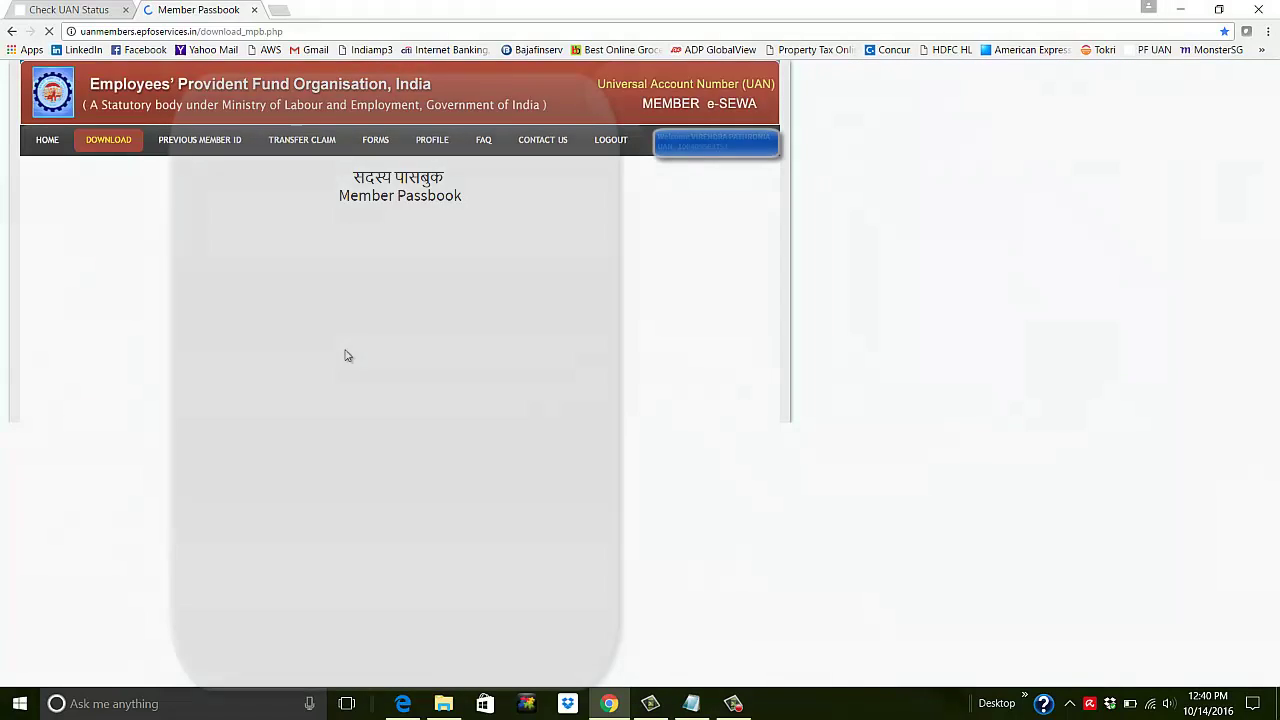
pyautogui.scroll(-10, 184, 505)
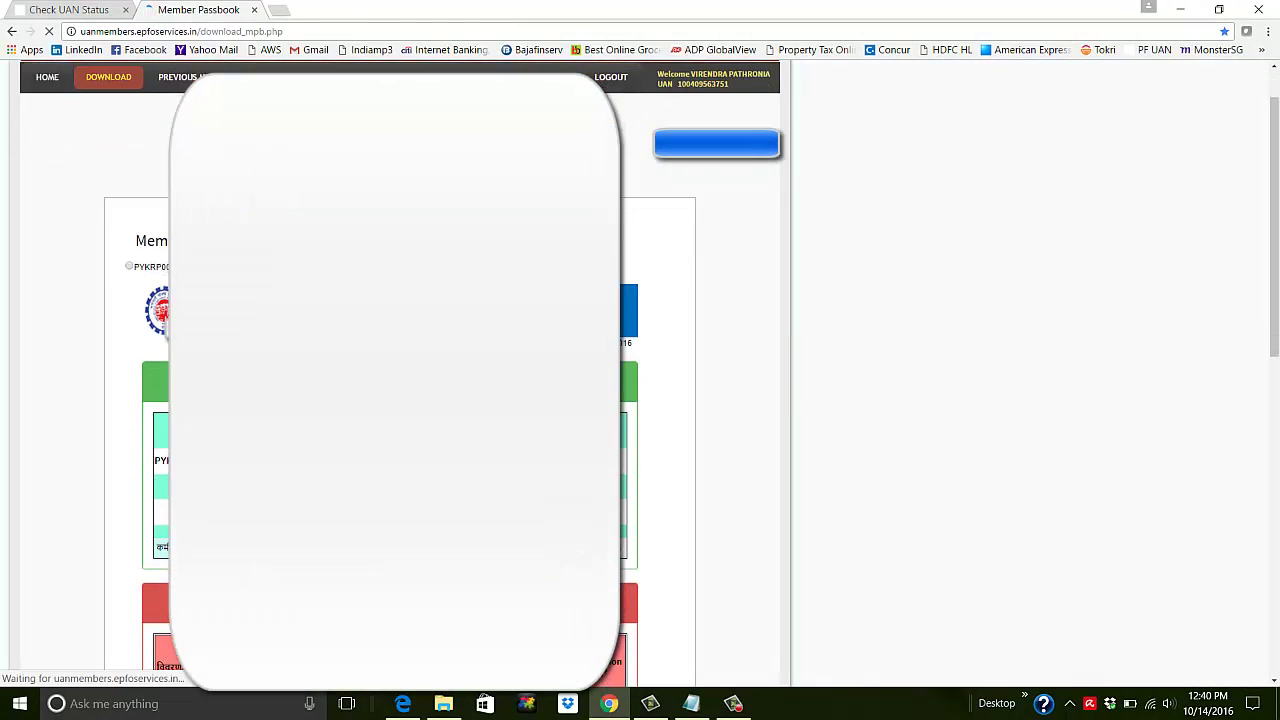
pyautogui.scroll(10, 390, 370)
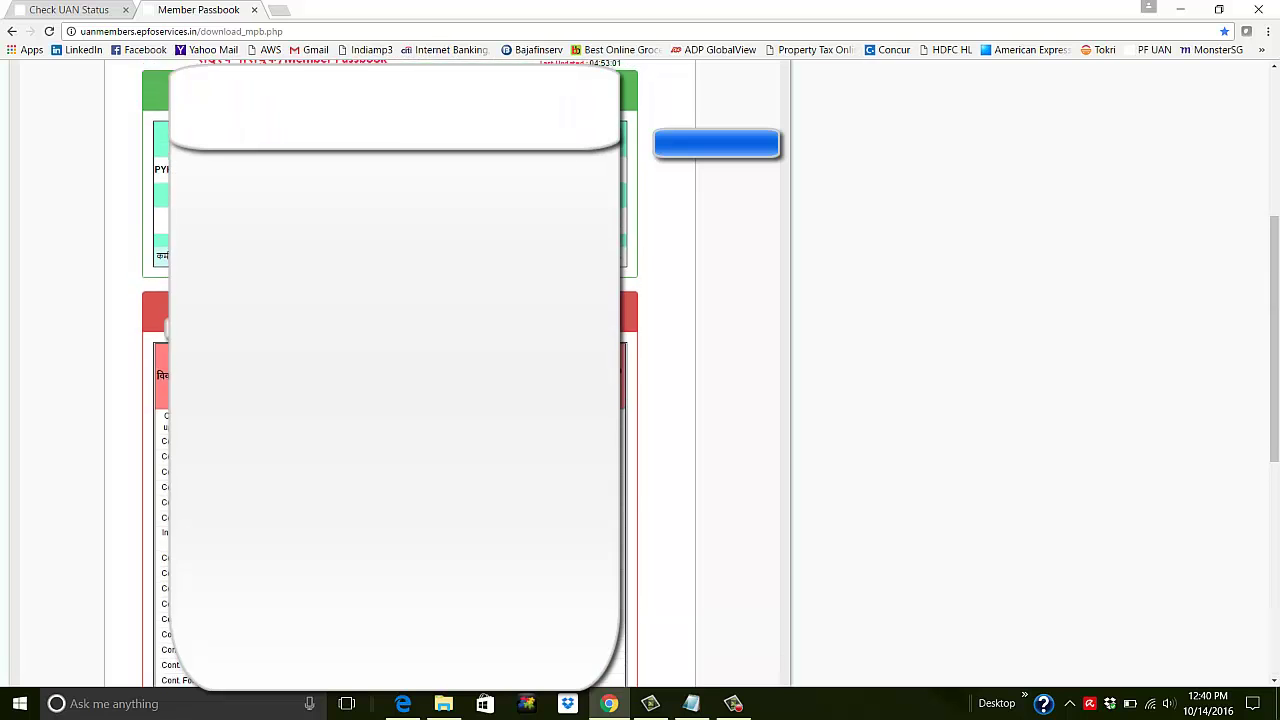
pyautogui.scroll(-3, 390, 370)
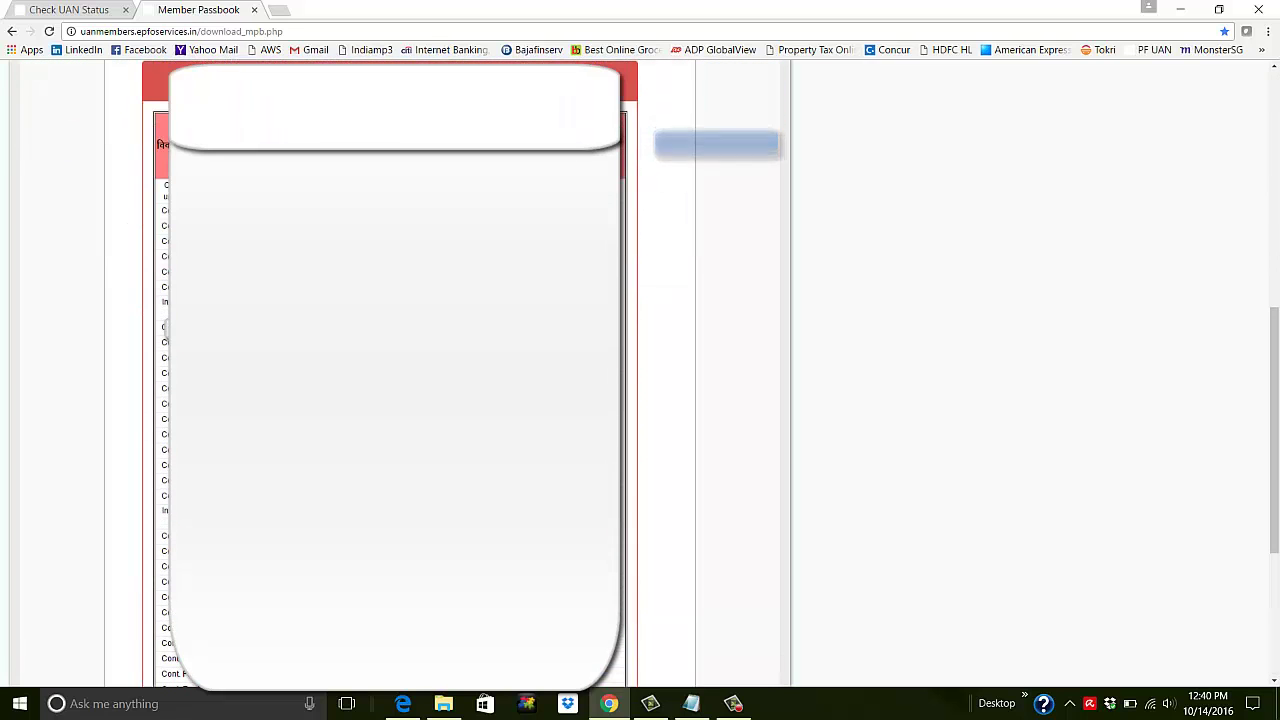
pyautogui.scroll(-1, 390, 370)
pyautogui.scroll(3, 390, 370)
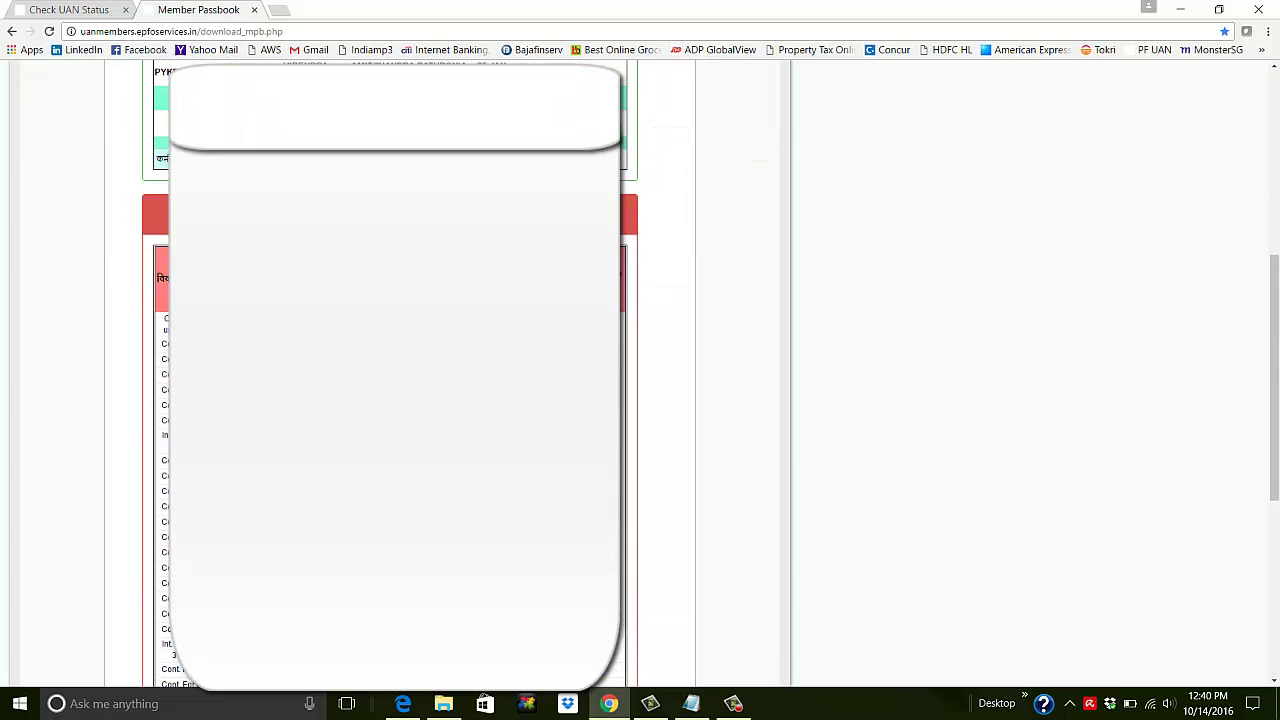
pyautogui.scroll(-6, 390, 370)
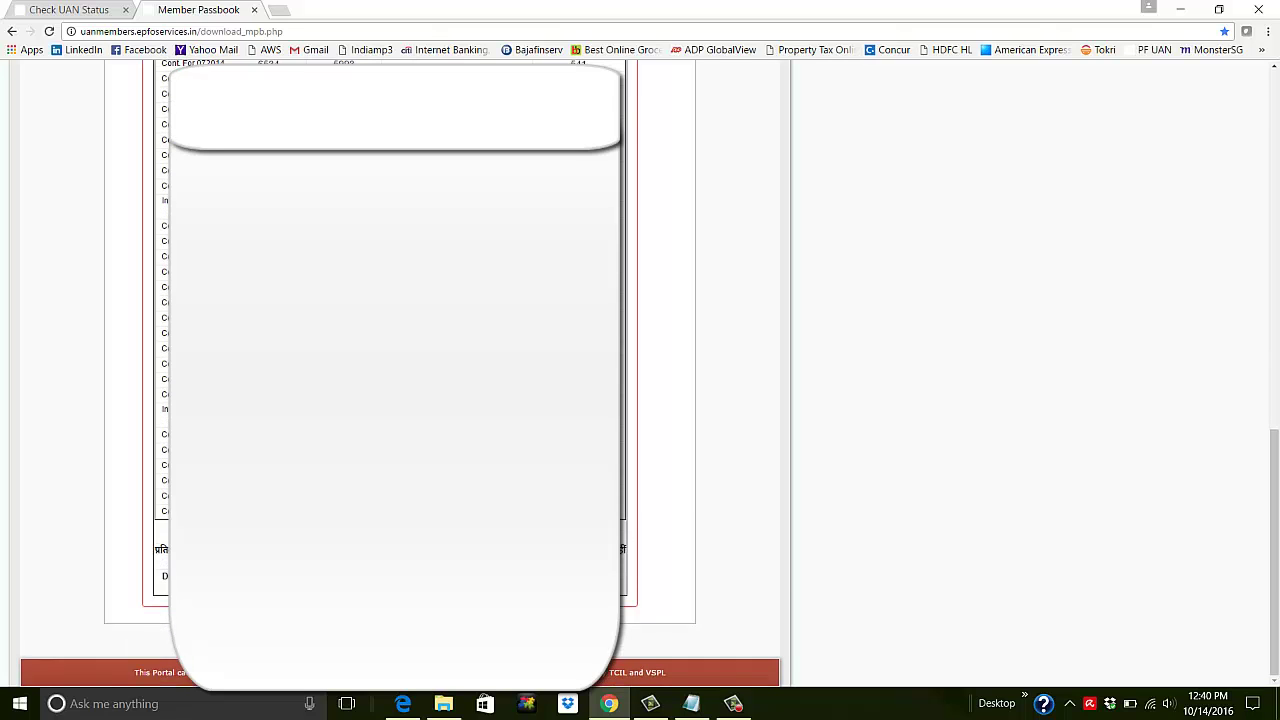
pyautogui.scroll(5, 390, 370)
pyautogui.scroll(5, 390, 370)
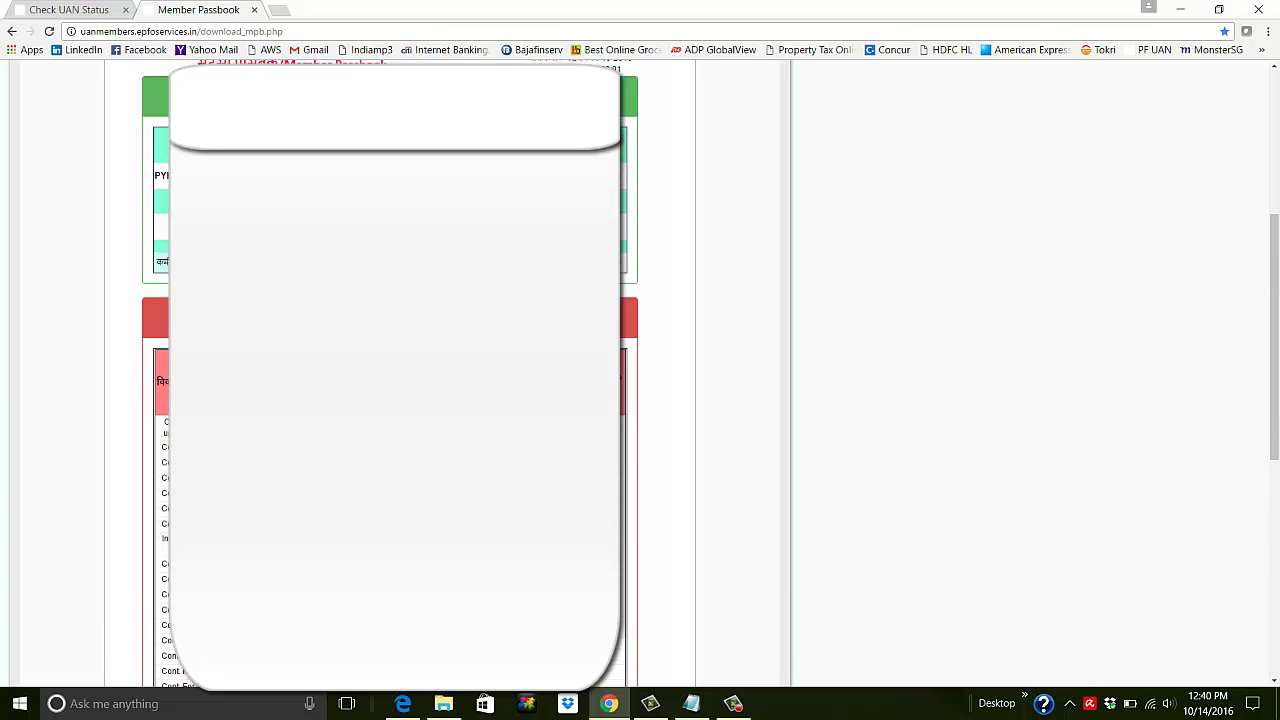
pyautogui.scroll(-8, 390, 370)
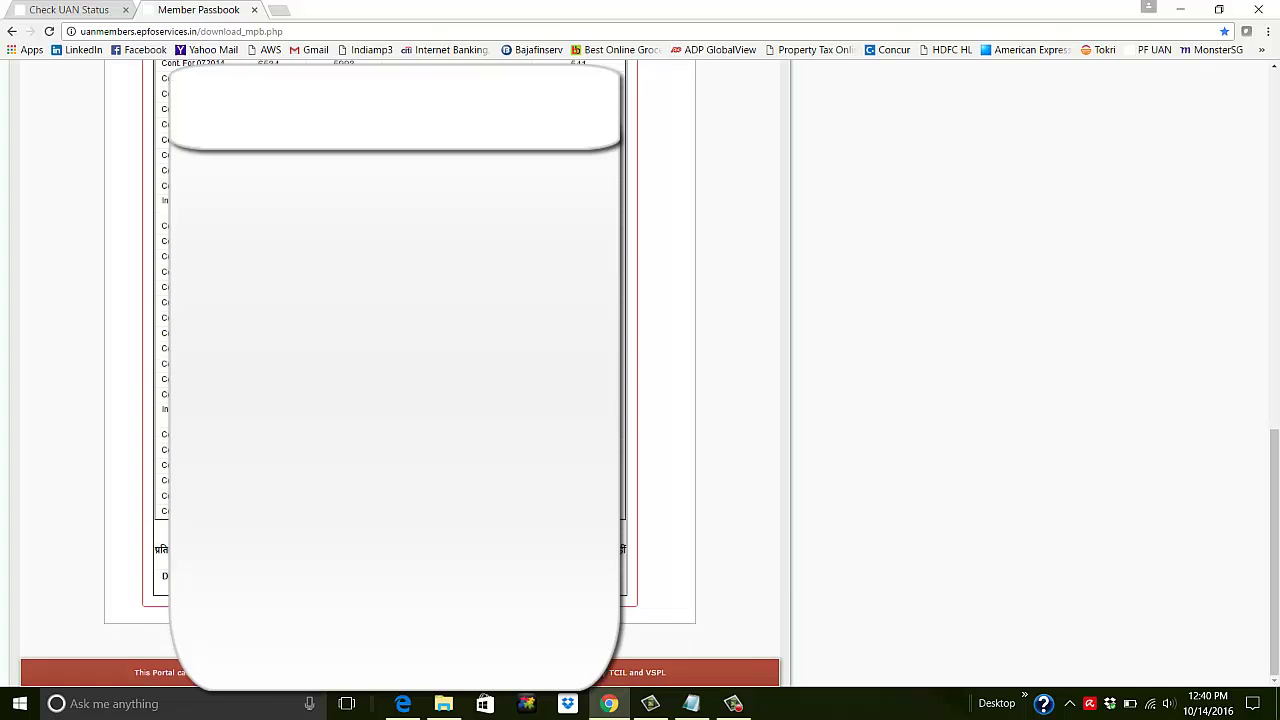
pyautogui.scroll(8, 390, 370)
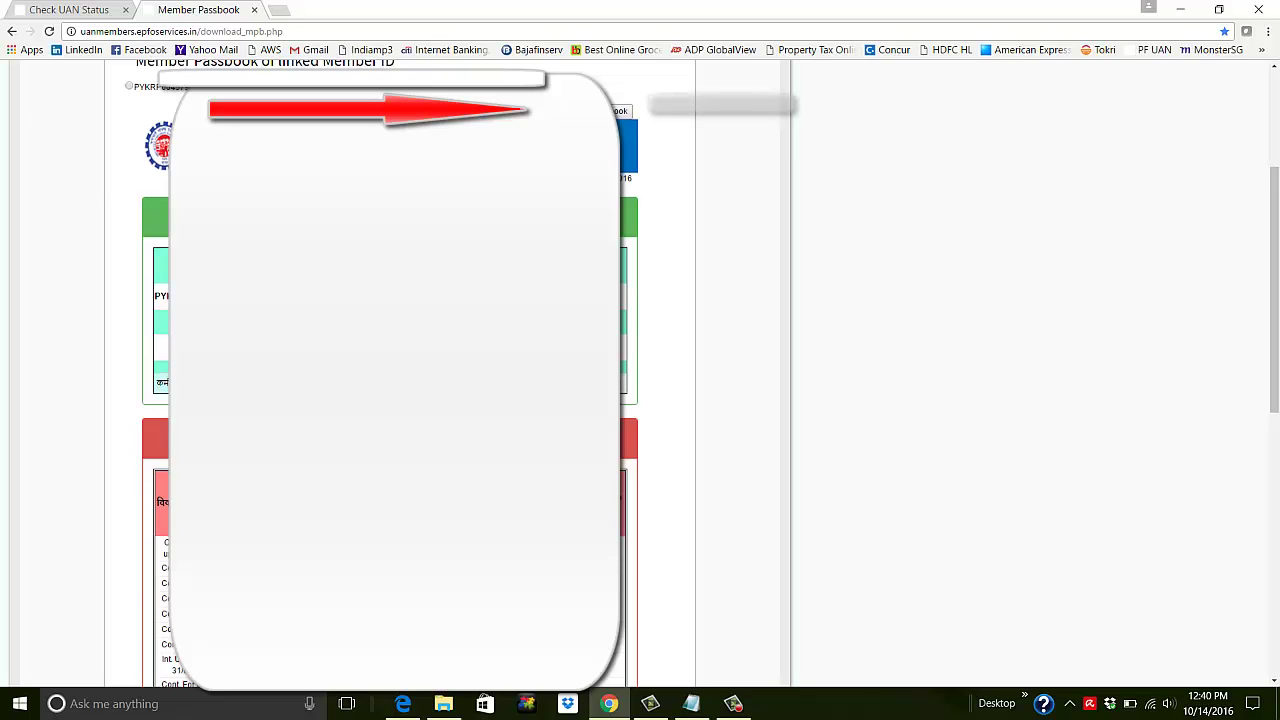
pyautogui.scroll(2, 400, 370)
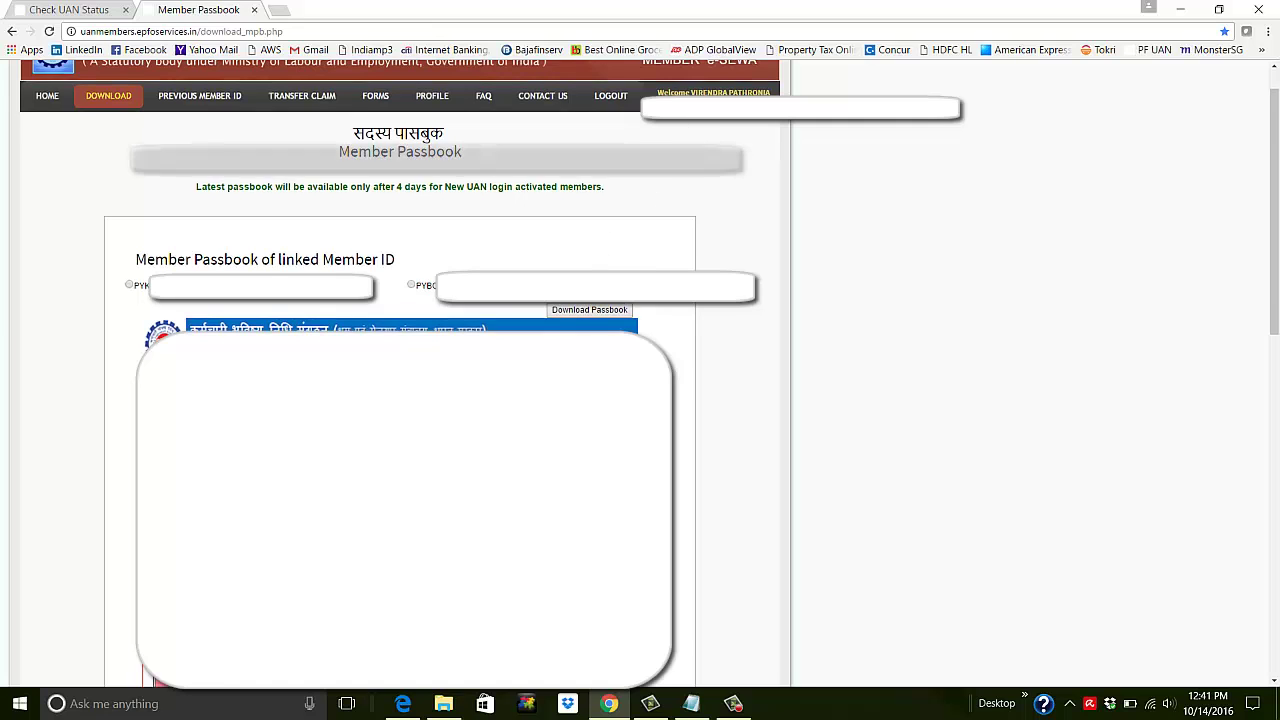
pyautogui.scroll(-2, 610, 242)
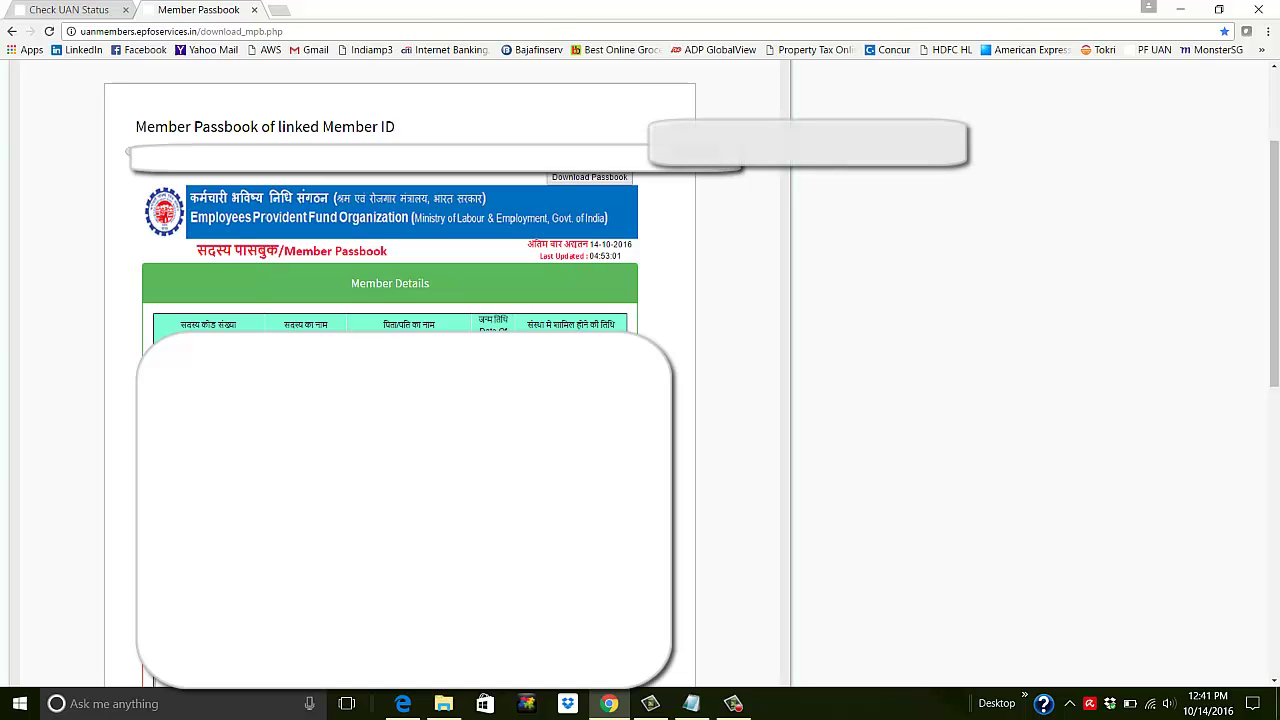
pyautogui.scroll(1, 400, 380)
pyautogui.scroll(1, 484, 278)
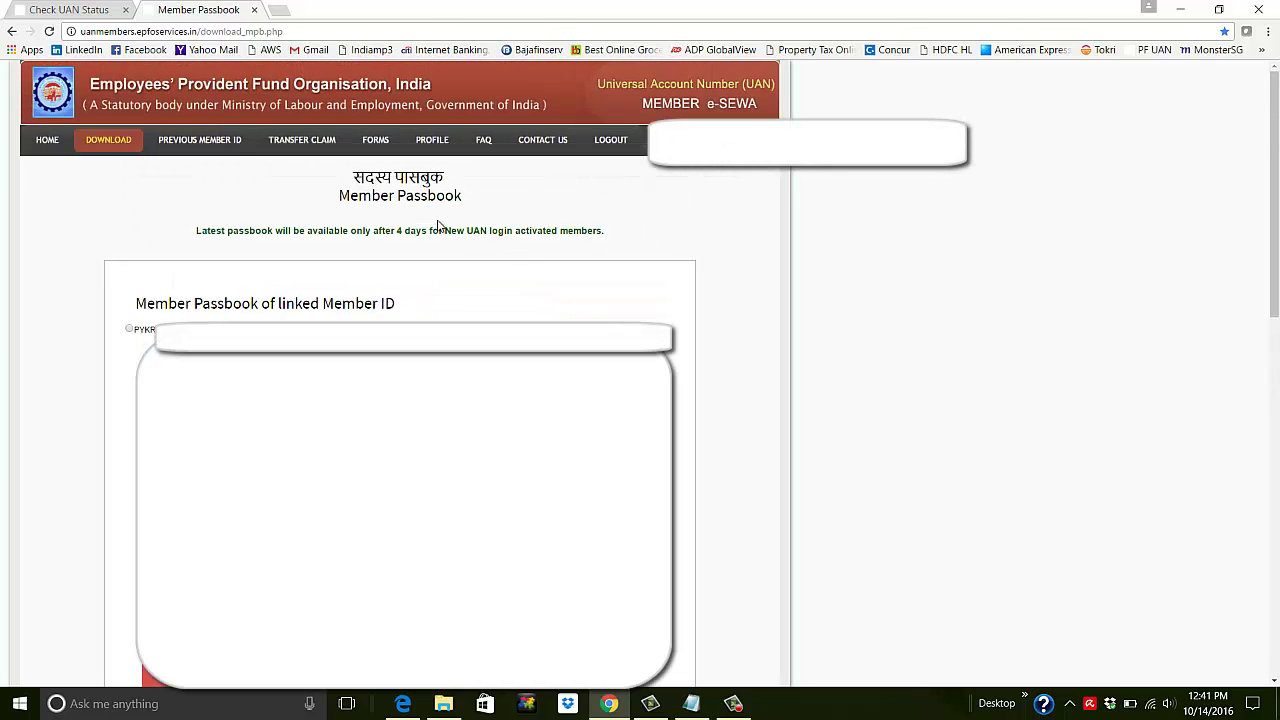
# Switch to the Check UAN Status tab and bring up the Notepad note with PF details
pyautogui.click(92, 11)
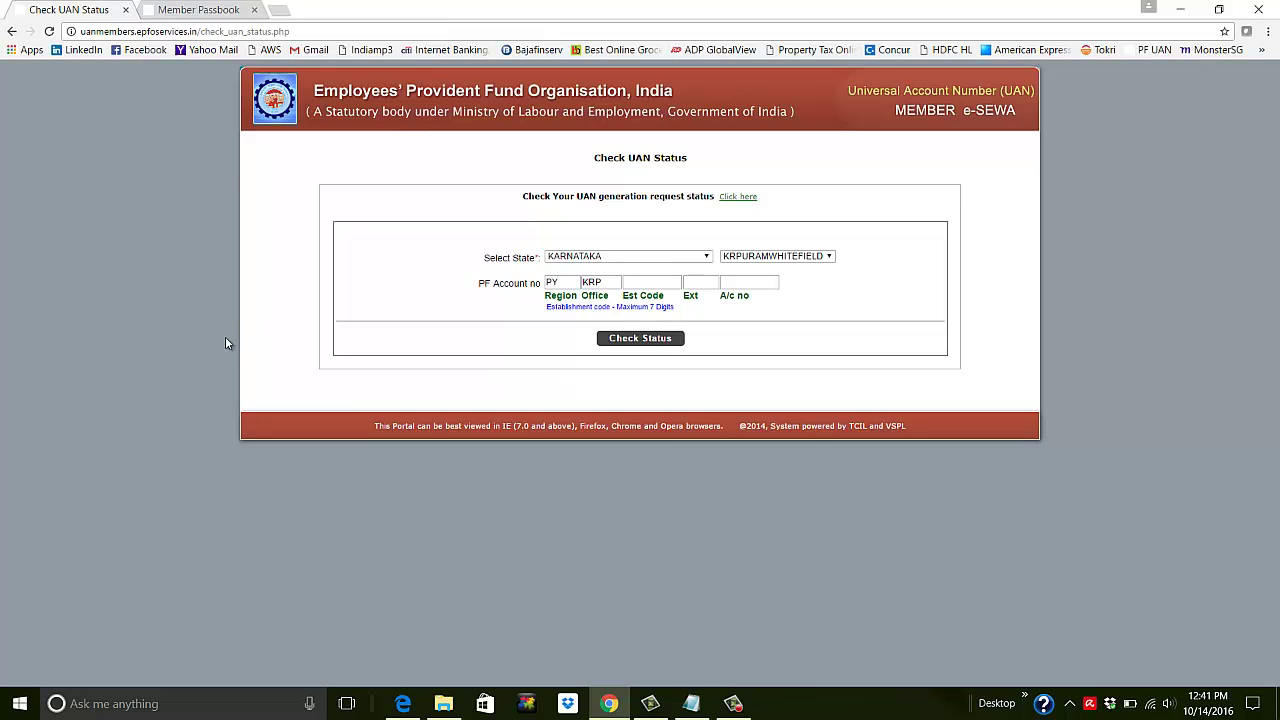
pyautogui.click(691, 708)
# Move the Notepad note beside the form and add blank lines above the UAN Number line
pyautogui.moveTo(865, 451); pyautogui.dragTo(986, 184)
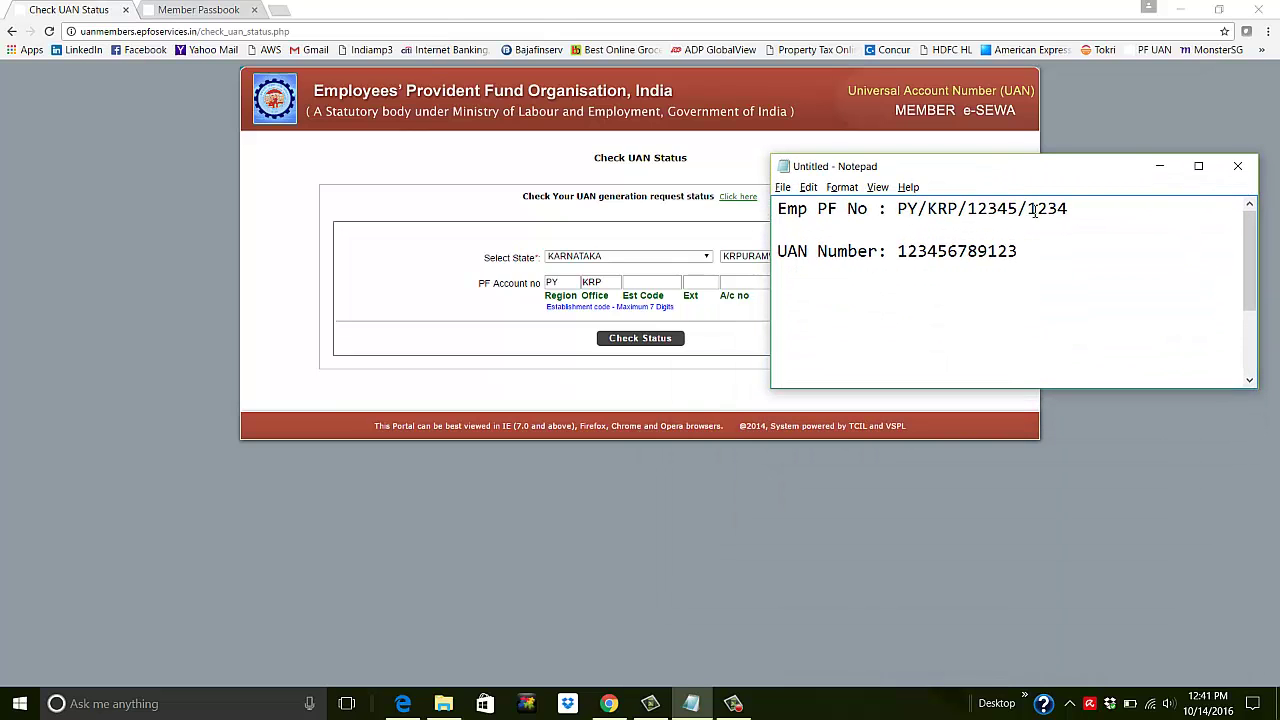
pyautogui.moveTo(1077, 209); pyautogui.dragTo(899, 209)
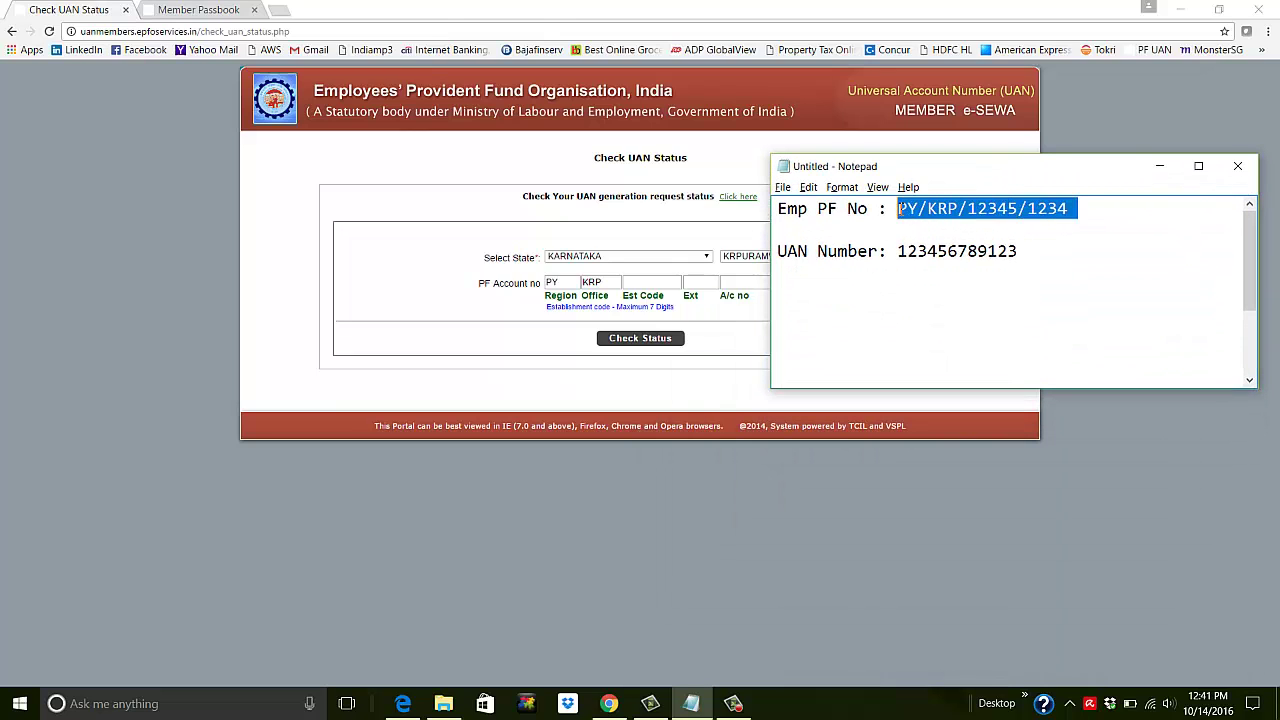
pyautogui.click(986, 329)
pyautogui.moveTo(1019, 257); pyautogui.dragTo(778, 253)
pyautogui.click(930, 236)
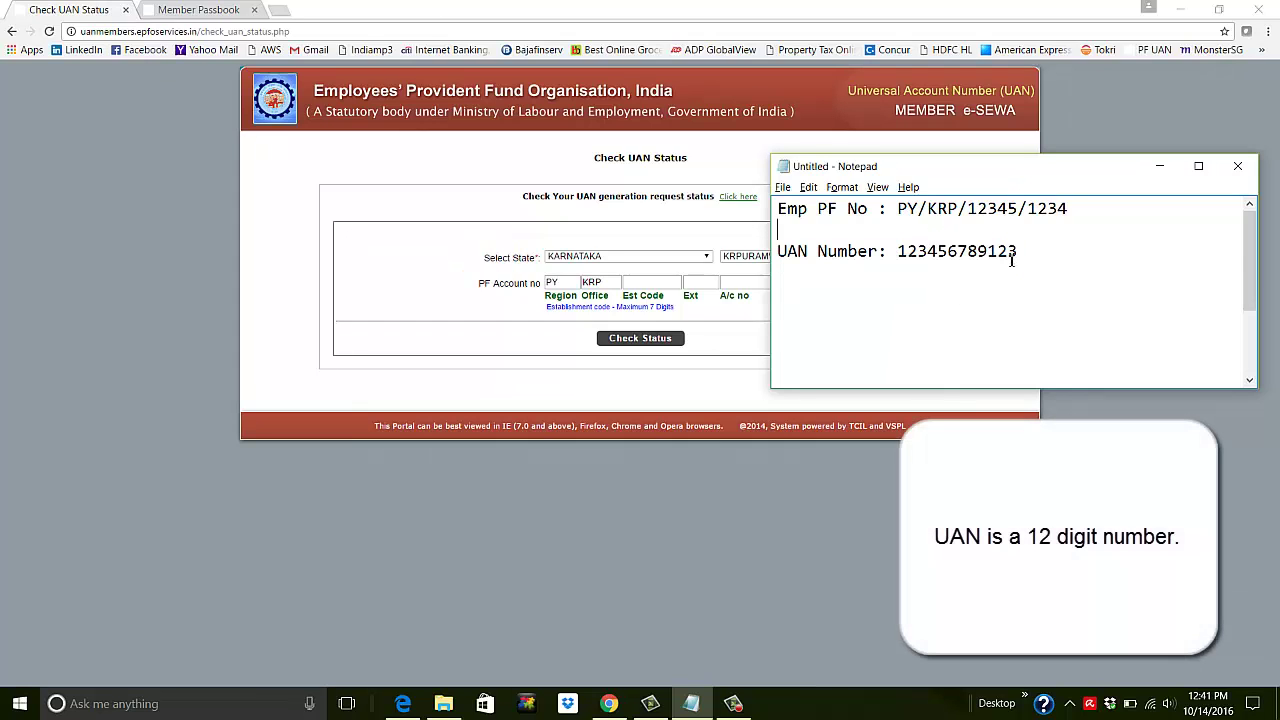
pyautogui.press('Return')
pyautogui.press('Return')
pyautogui.press('Return')
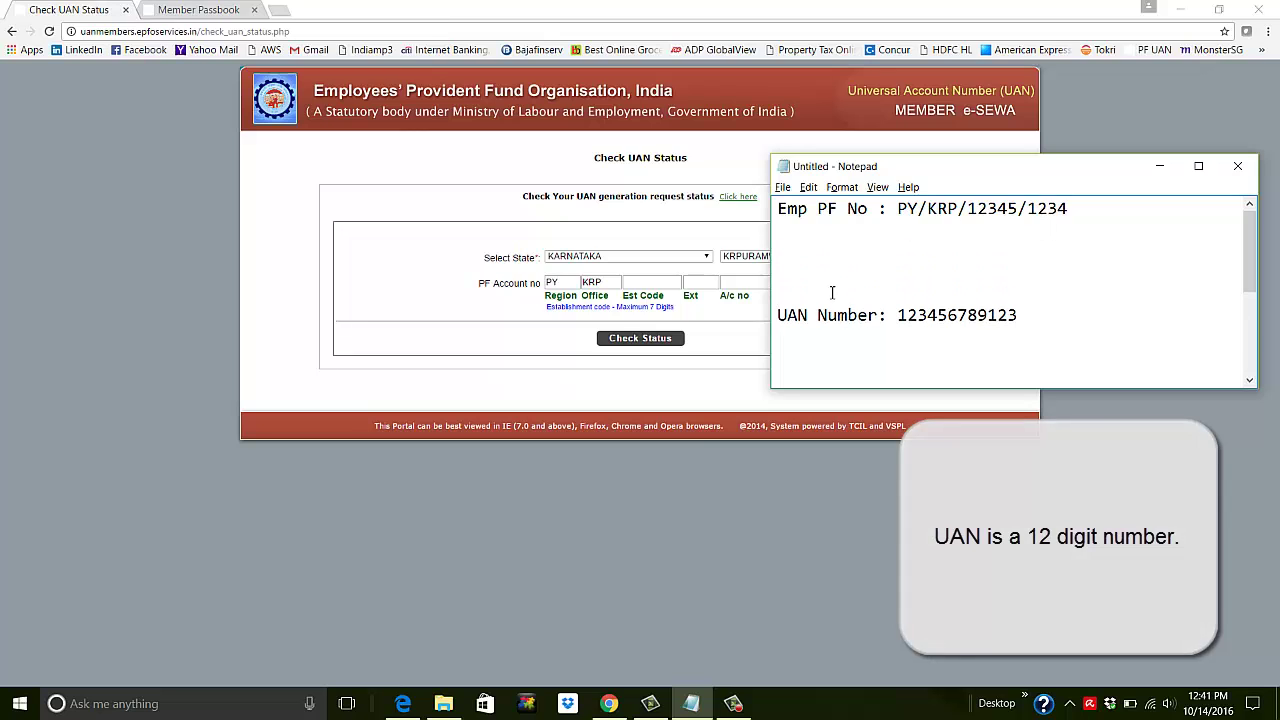
pyautogui.moveTo(1078, 208); pyautogui.dragTo(893, 210)
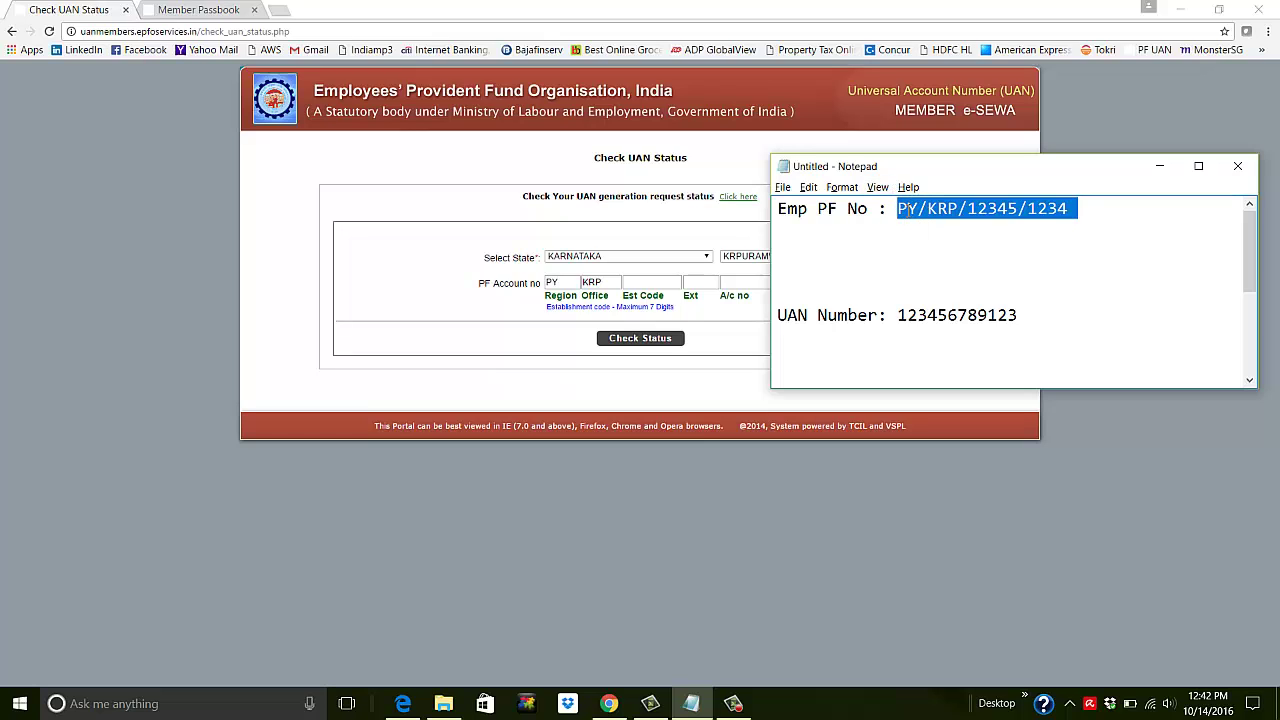
pyautogui.click(1028, 218)
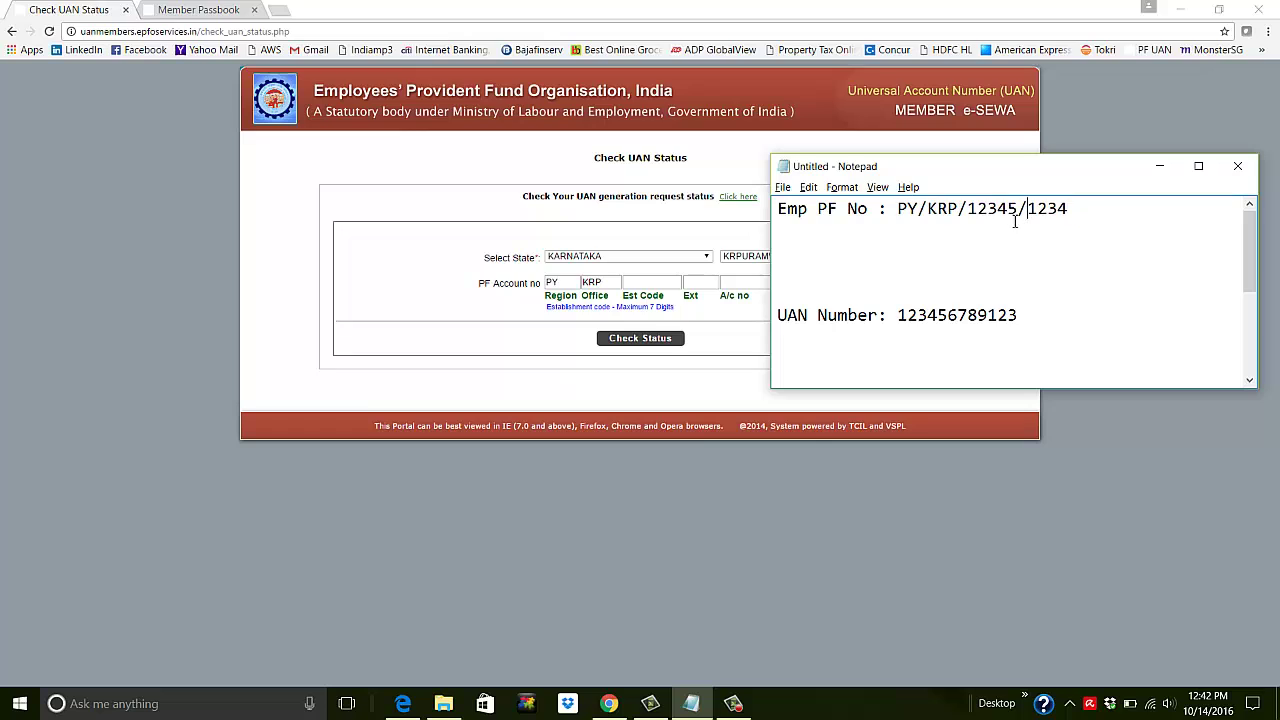
pyautogui.moveTo(1018, 208); pyautogui.dragTo(968, 208)
pyautogui.click(1018, 210)
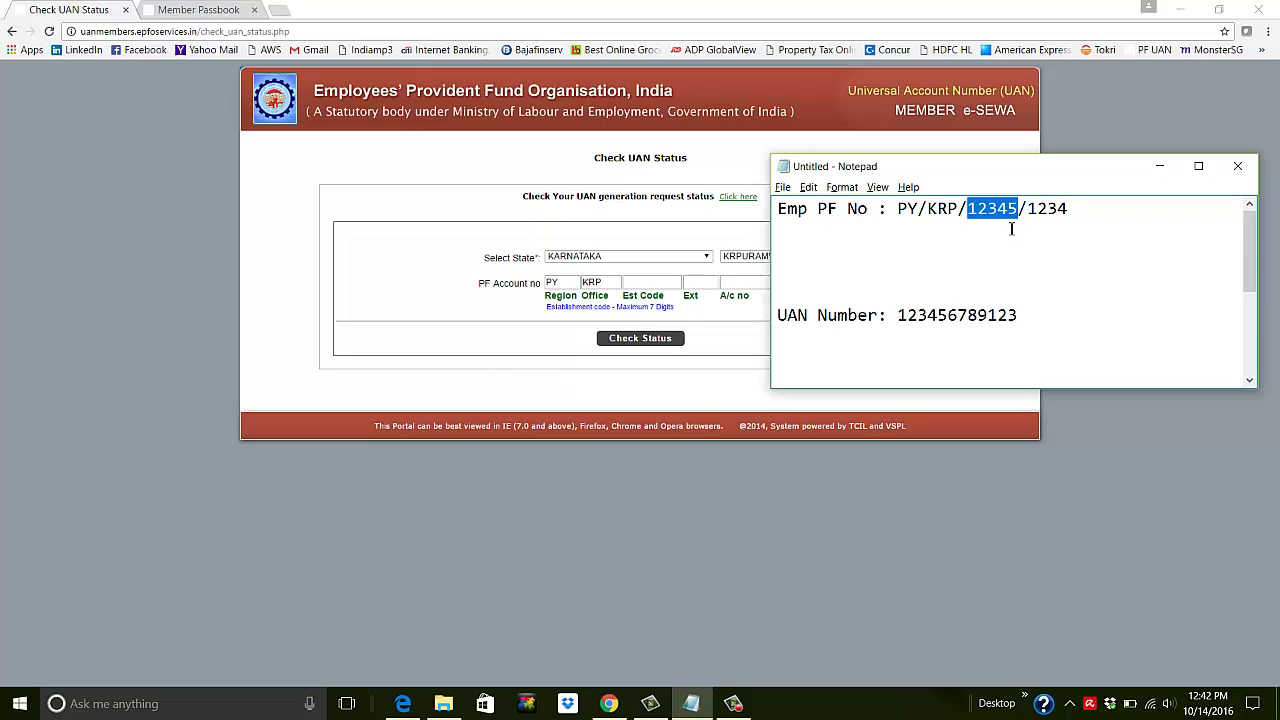
pyautogui.moveTo(1068, 208); pyautogui.dragTo(1030, 204)
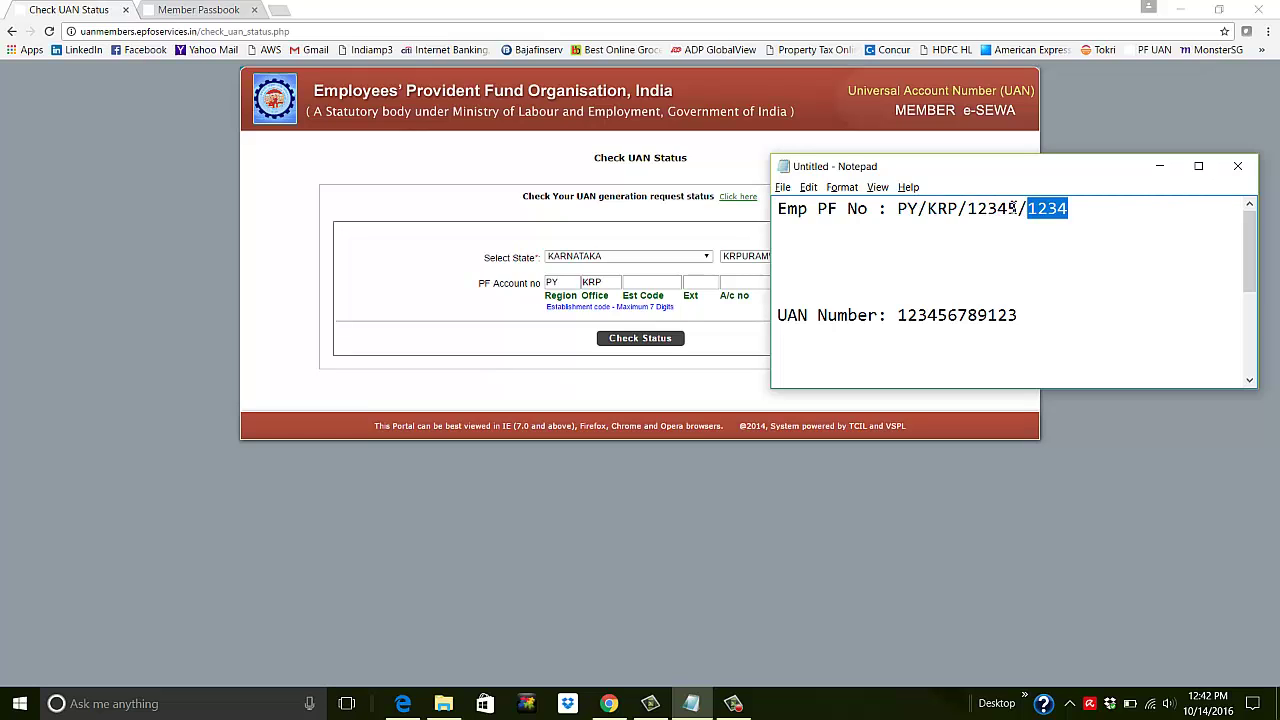
pyautogui.moveTo(1019, 208); pyautogui.dragTo(907, 208)
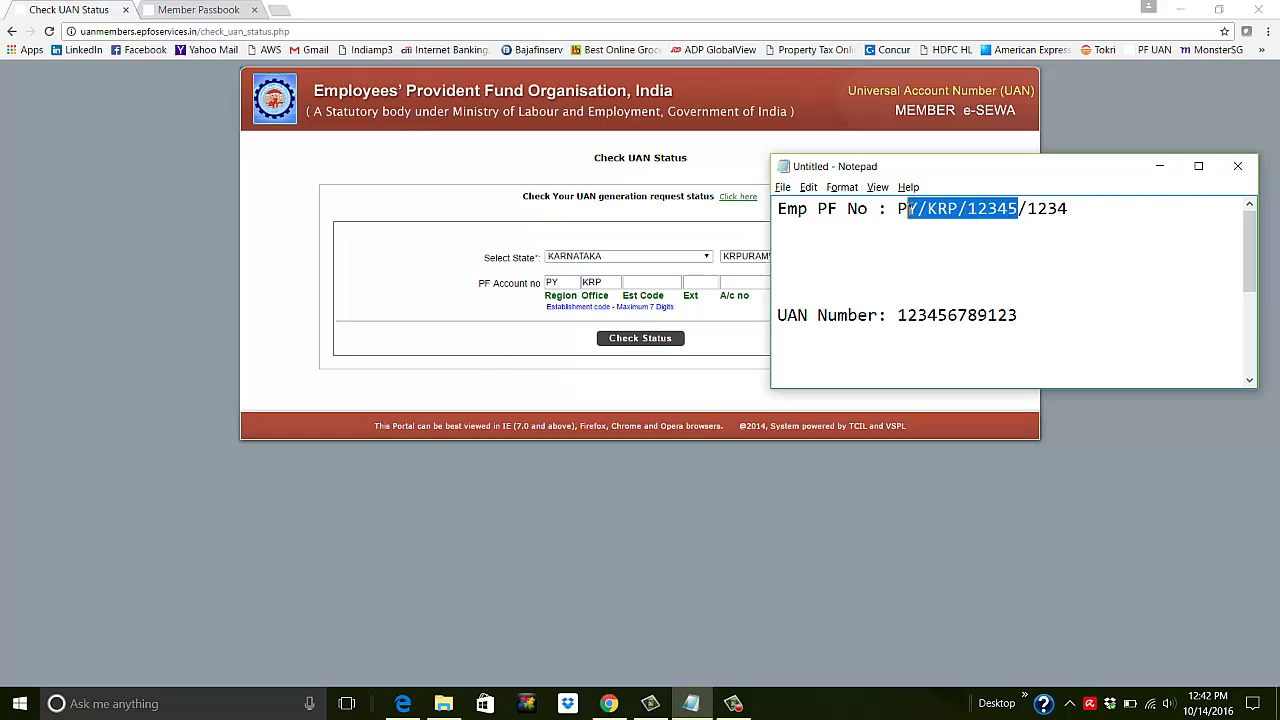
pyautogui.click(1077, 208)
pyautogui.press('BackSpace')
pyautogui.press('BackSpace')
pyautogui.press('BackSpace')
pyautogui.press('BackSpace')
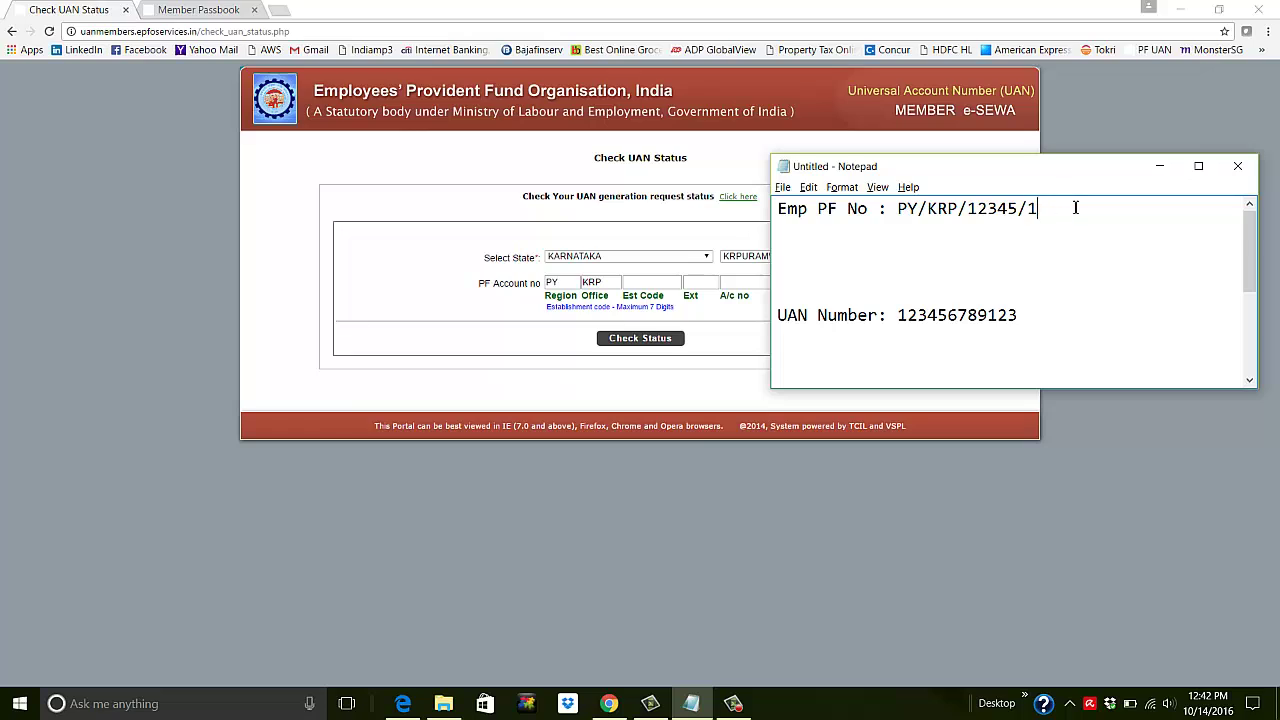
pyautogui.moveTo(1062, 208); pyautogui.dragTo(1038, 208)
pyautogui.click(1040, 226)
pyautogui.click(657, 240)
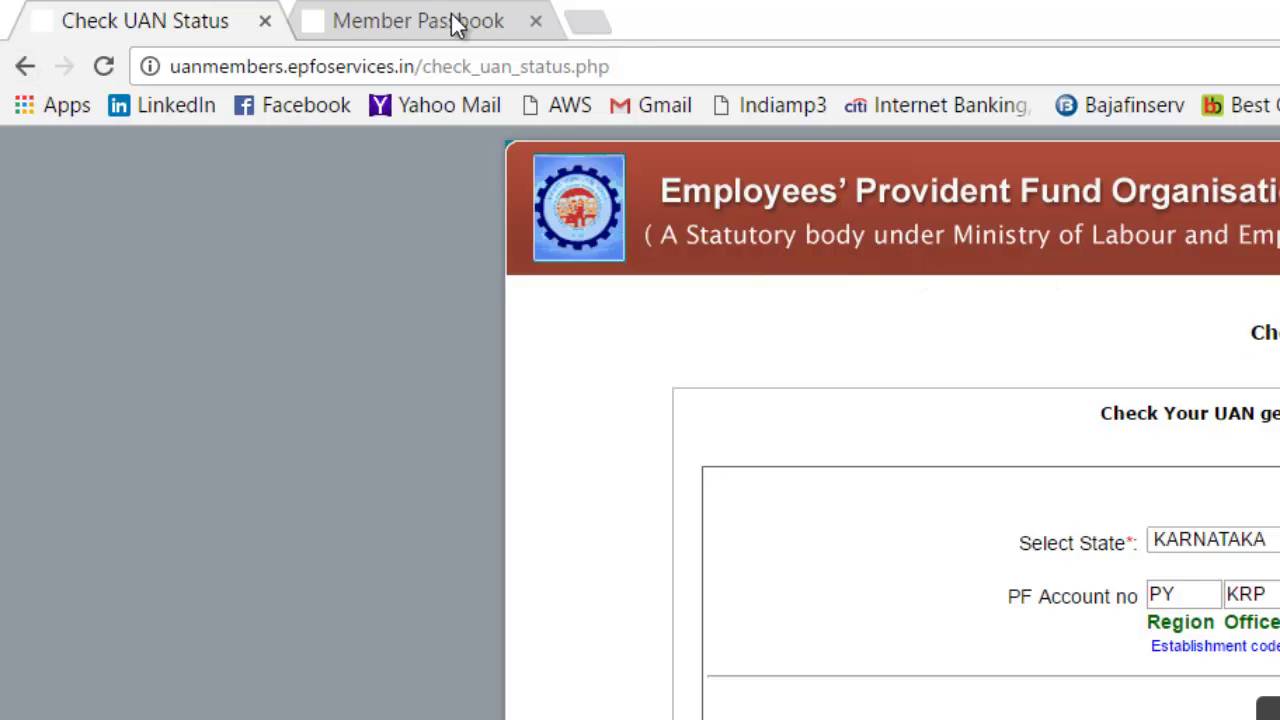
# Google 'uan status' in a new tab and open the Check UAN Status – UAN Member Portal result
pyautogui.click(598, 20)
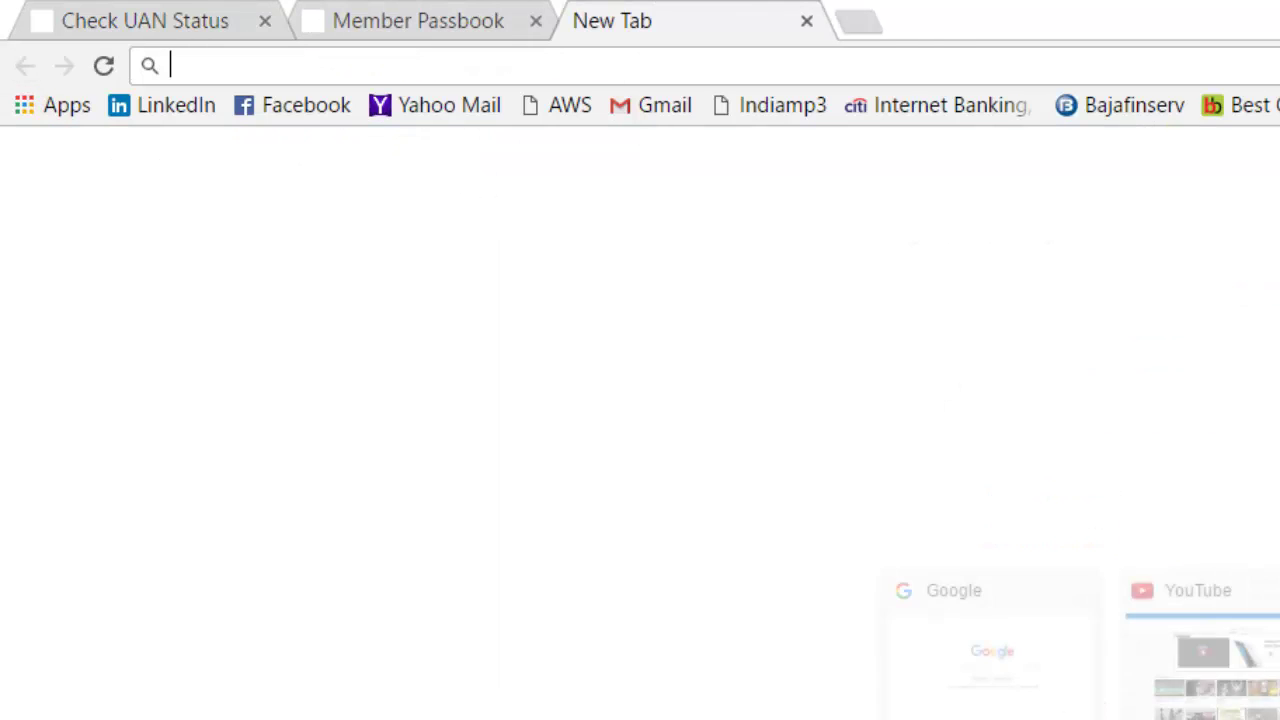
pyautogui.click(1005, 690)
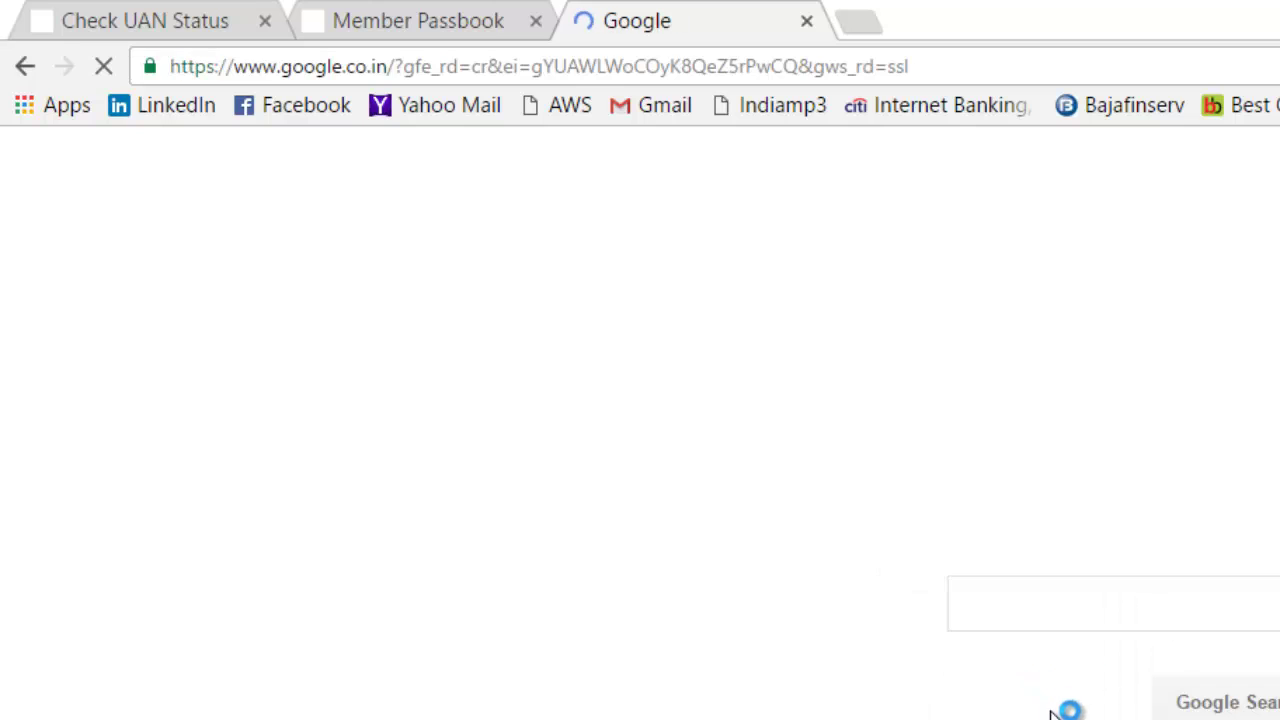
pyautogui.write('UAN stat')
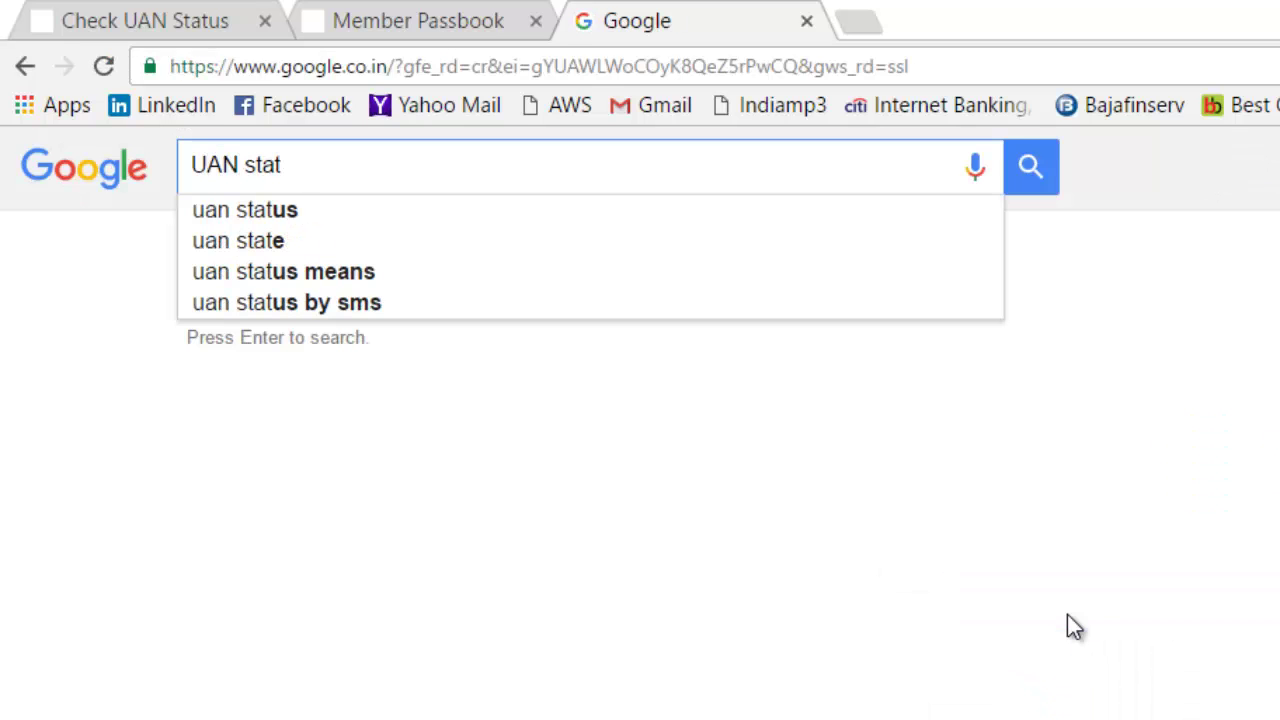
pyautogui.press('Down')
pyautogui.press('Return')
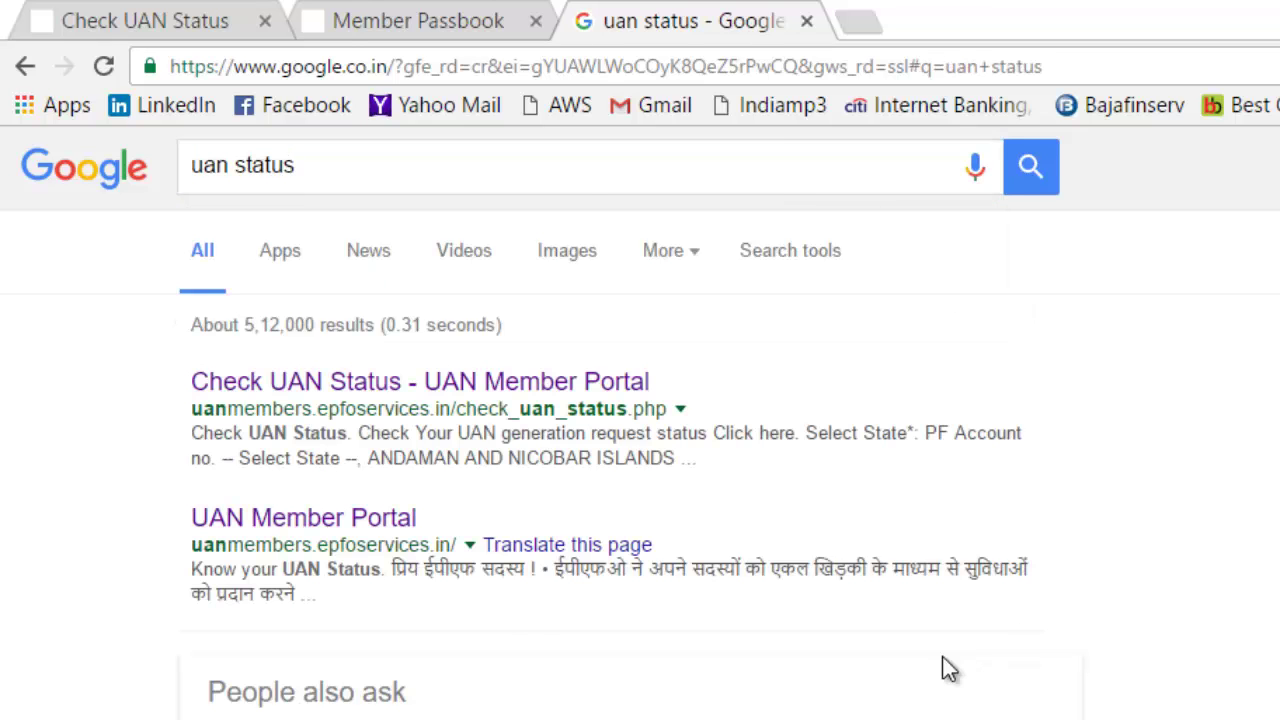
pyautogui.click(338, 385)
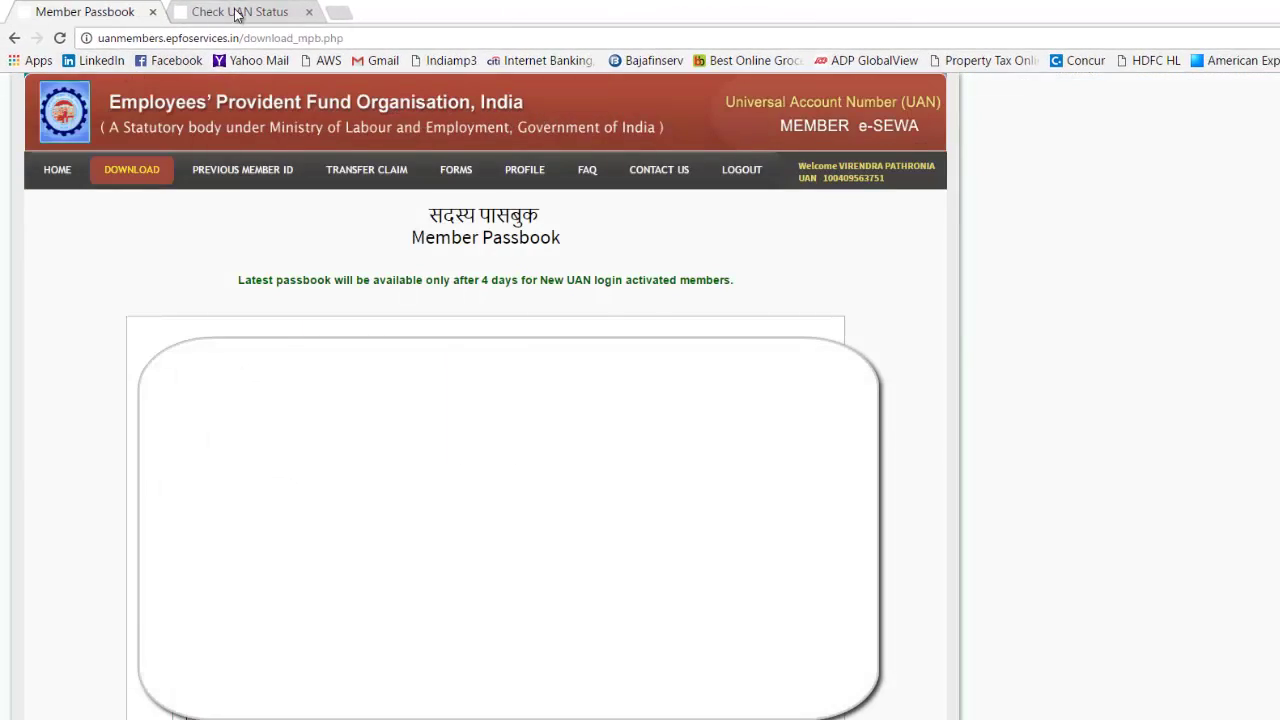
# Close the old status tab, set state KARNATAKA, and try offices MANGALORE, SHIMOGA, BOMMASANDRA
pyautogui.click(240, 13)
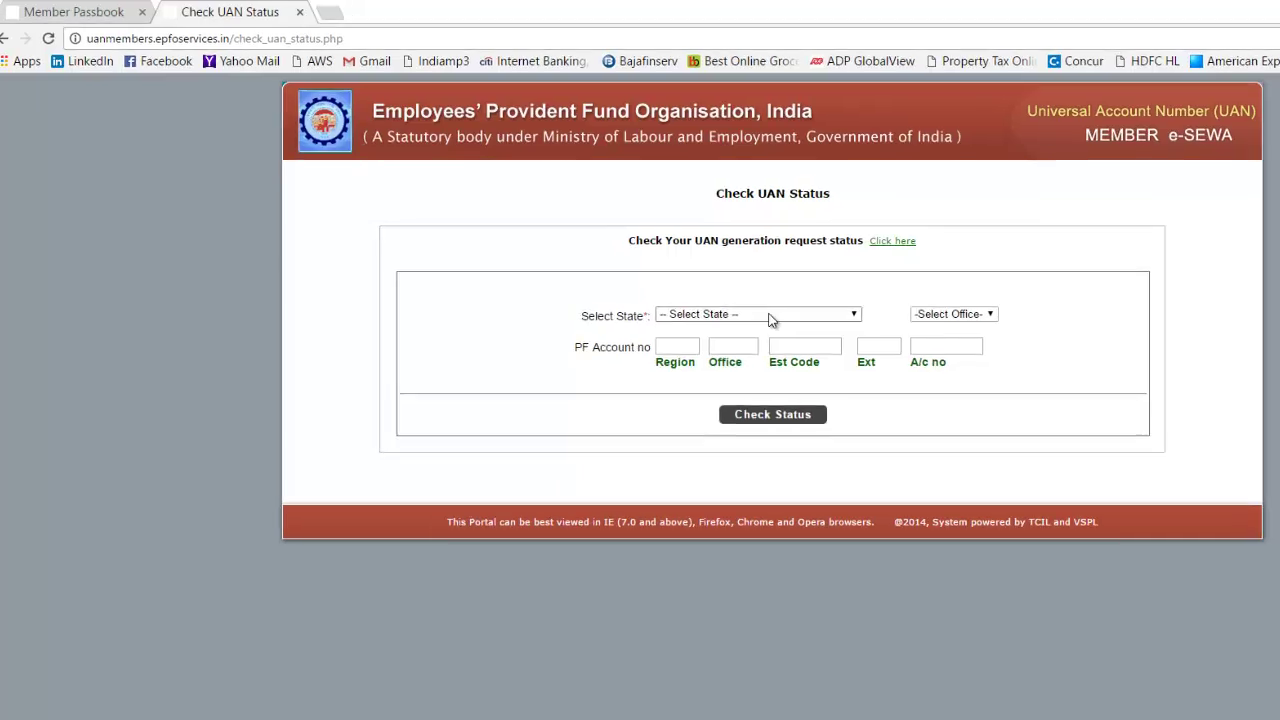
pyautogui.click(770, 318)
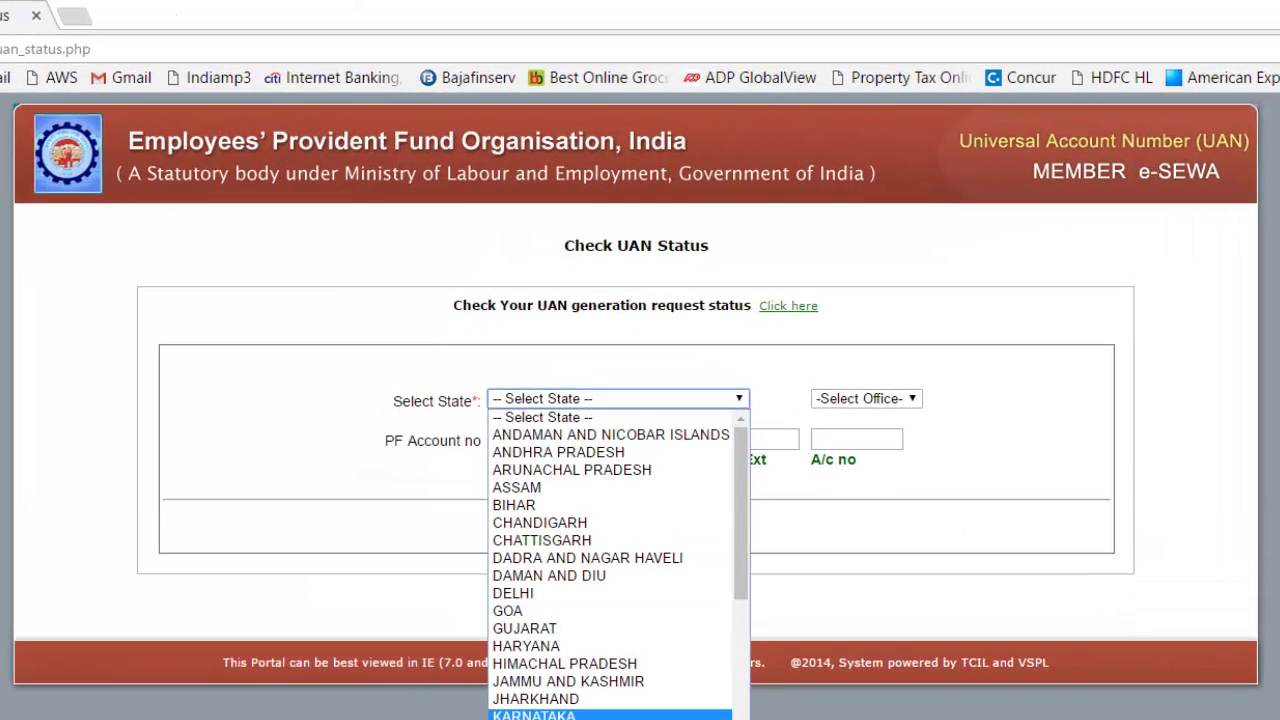
pyautogui.click(625, 714)
pyautogui.click(847, 404)
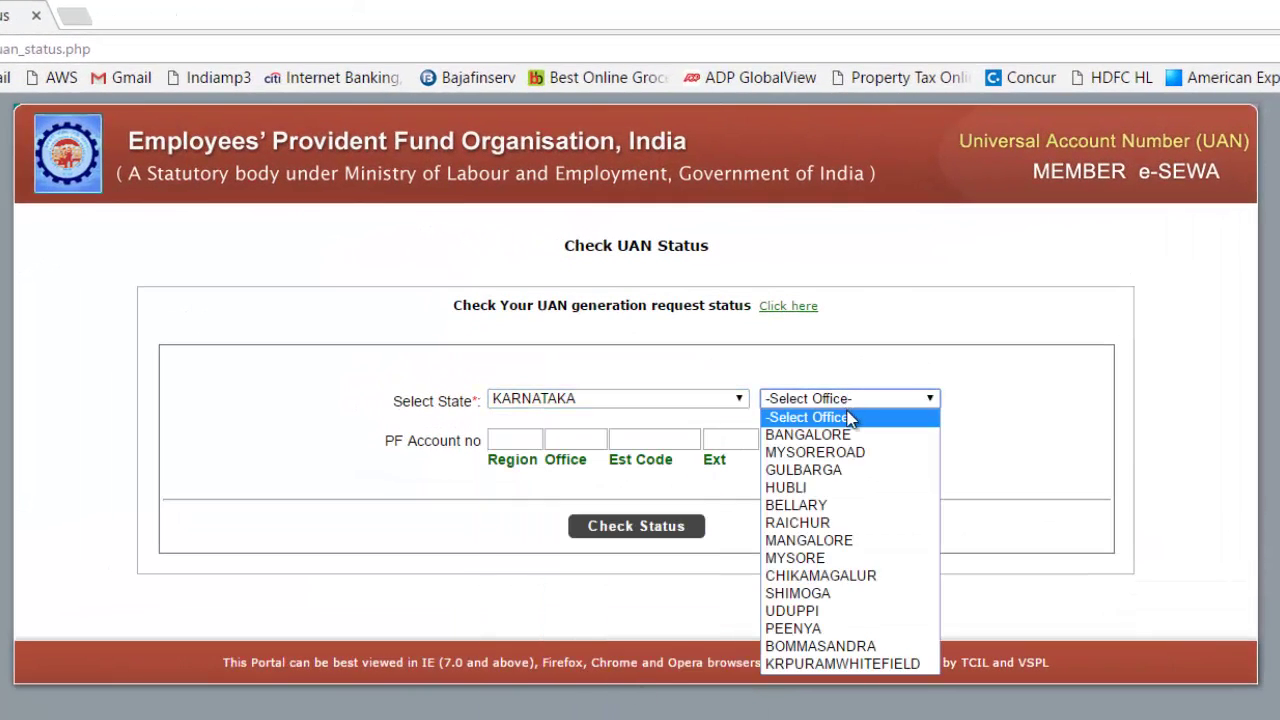
pyautogui.click(856, 549)
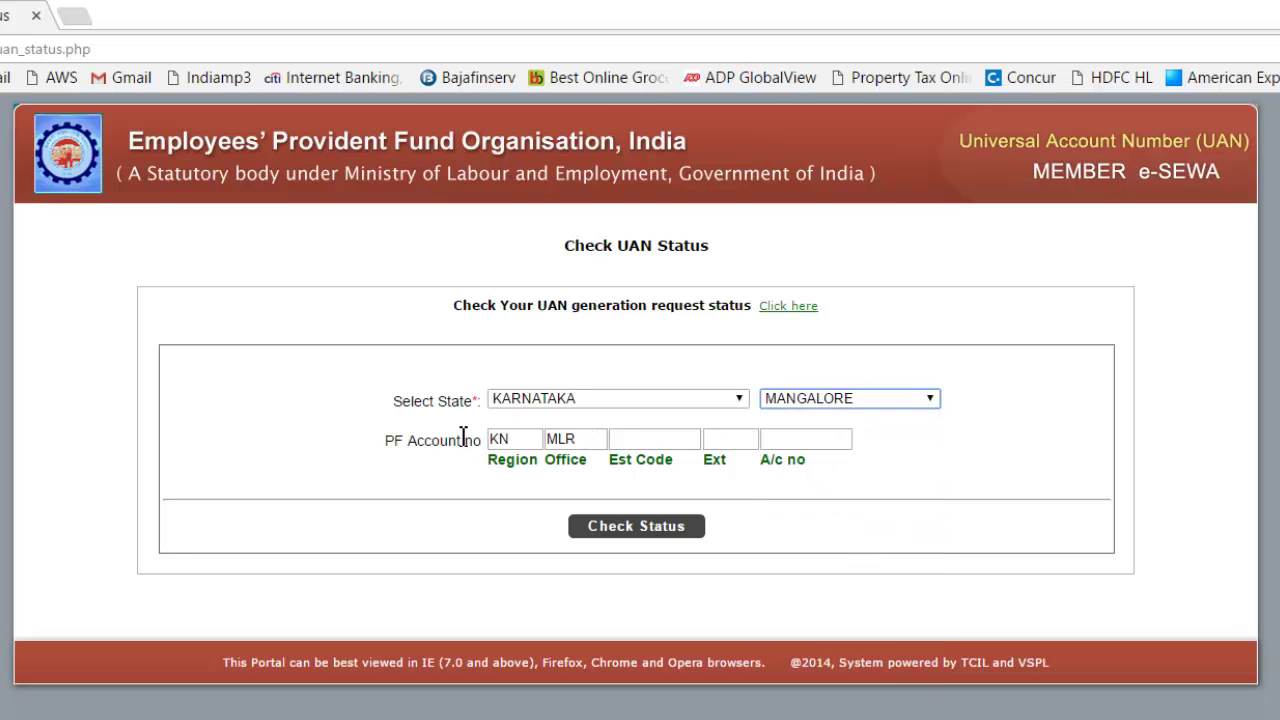
pyautogui.click(893, 401)
pyautogui.click(843, 593)
pyautogui.click(855, 400)
pyautogui.click(855, 646)
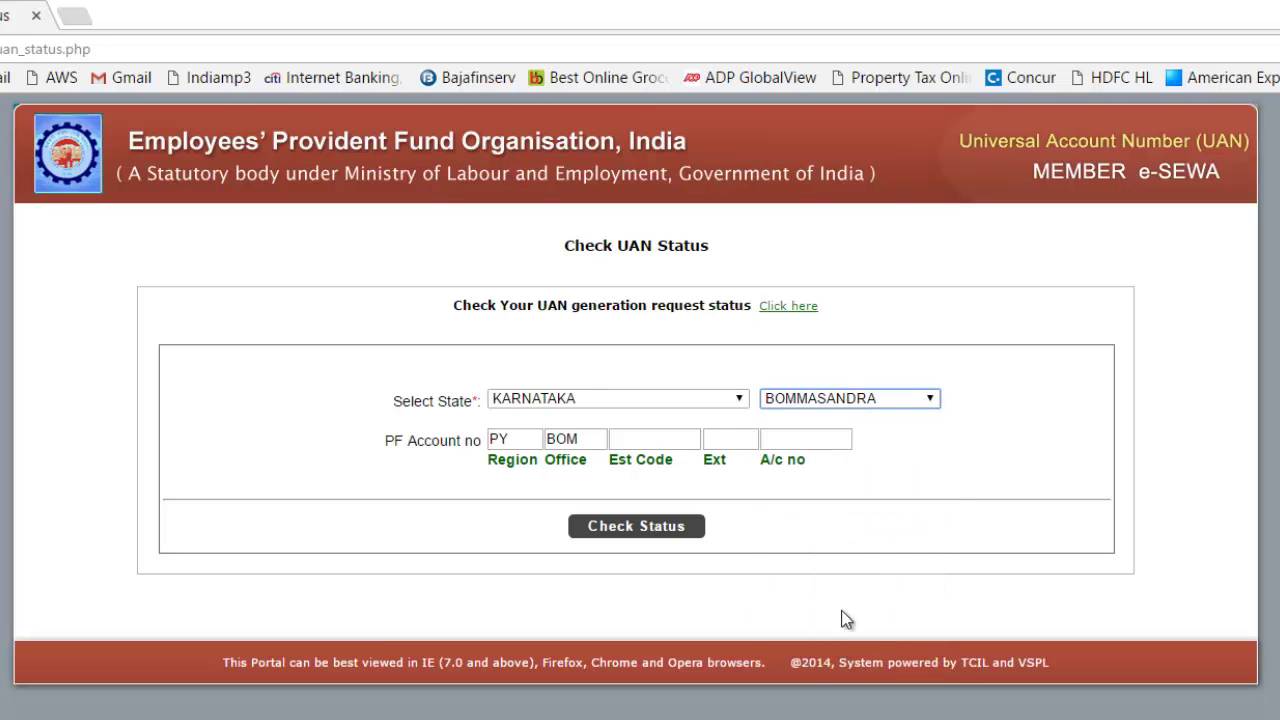
# Check the PY/KRP codes in the note and choose office KRPURAMWHITEFIELD
pyautogui.hotkey('alt', 'Tab')
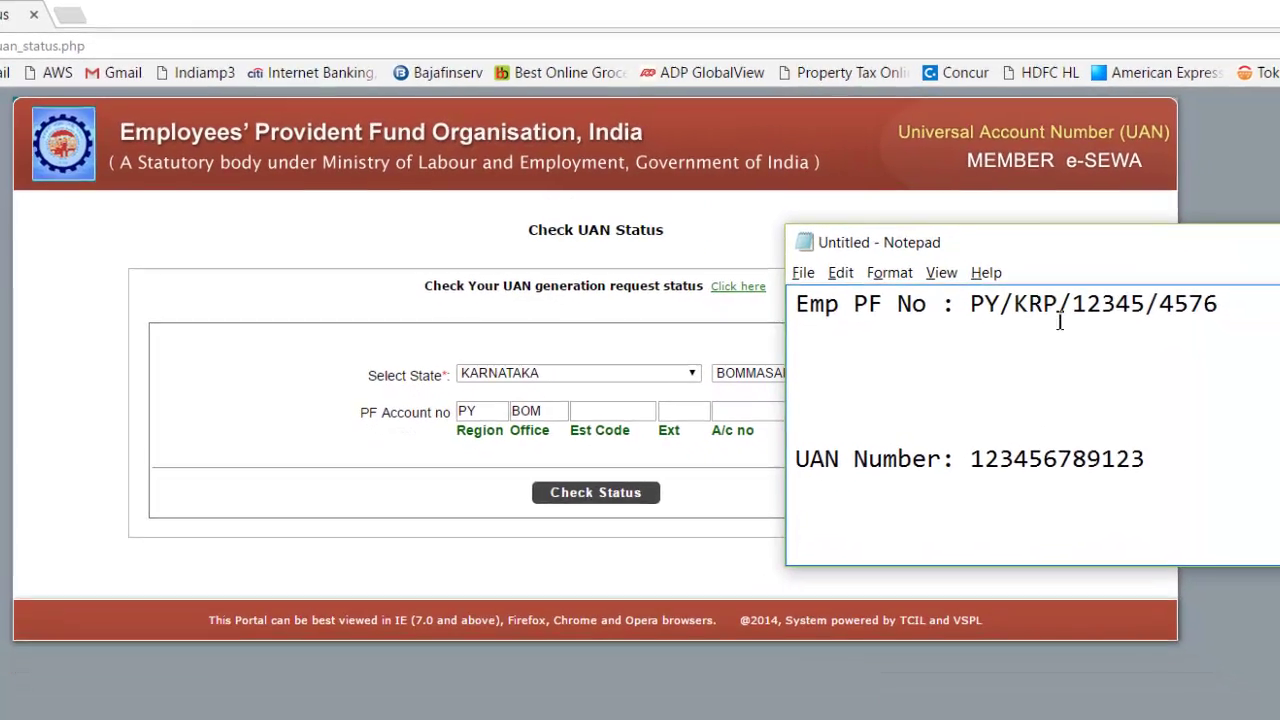
pyautogui.moveTo(1058, 310); pyautogui.dragTo(939, 320)
pyautogui.click(564, 399)
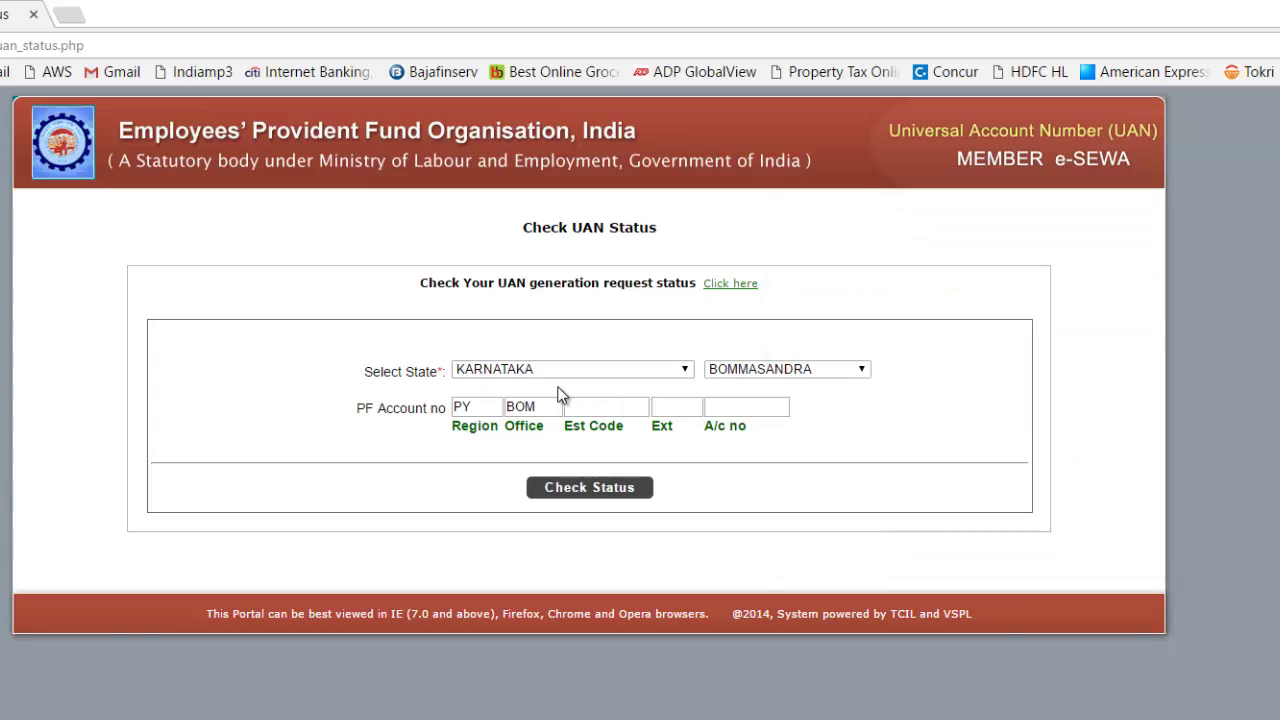
pyautogui.click(808, 368)
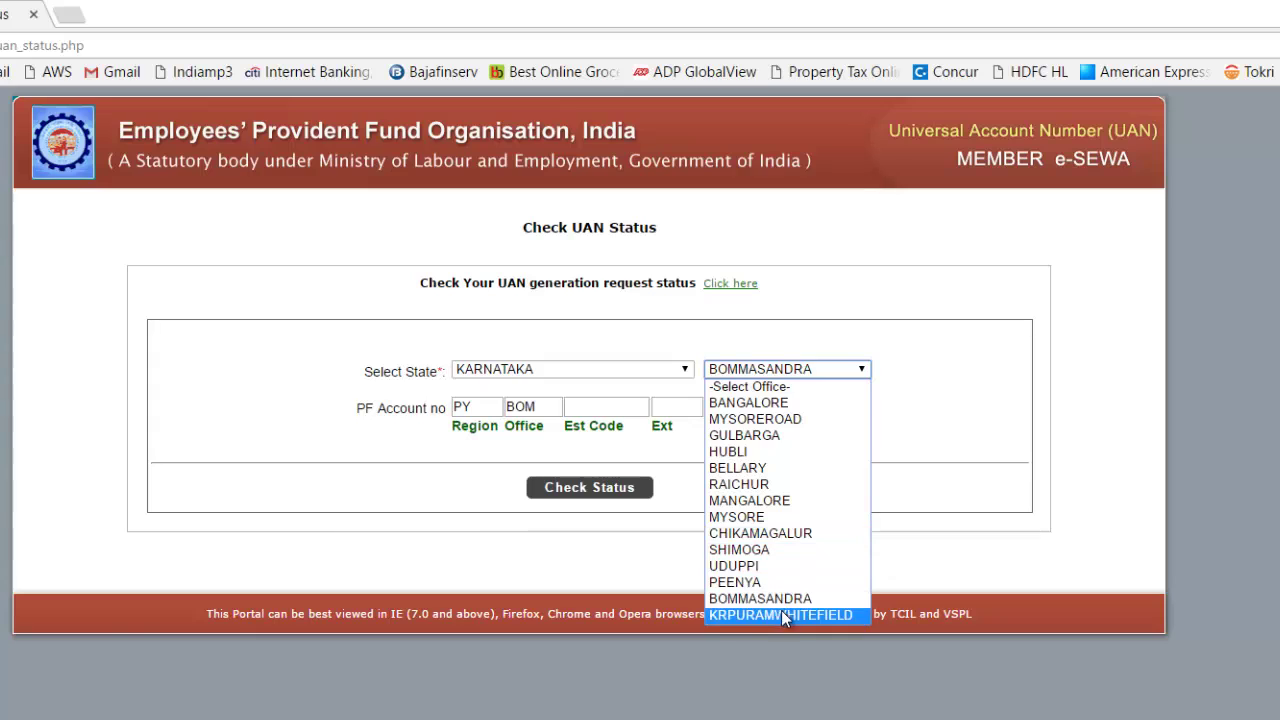
pyautogui.click(781, 615)
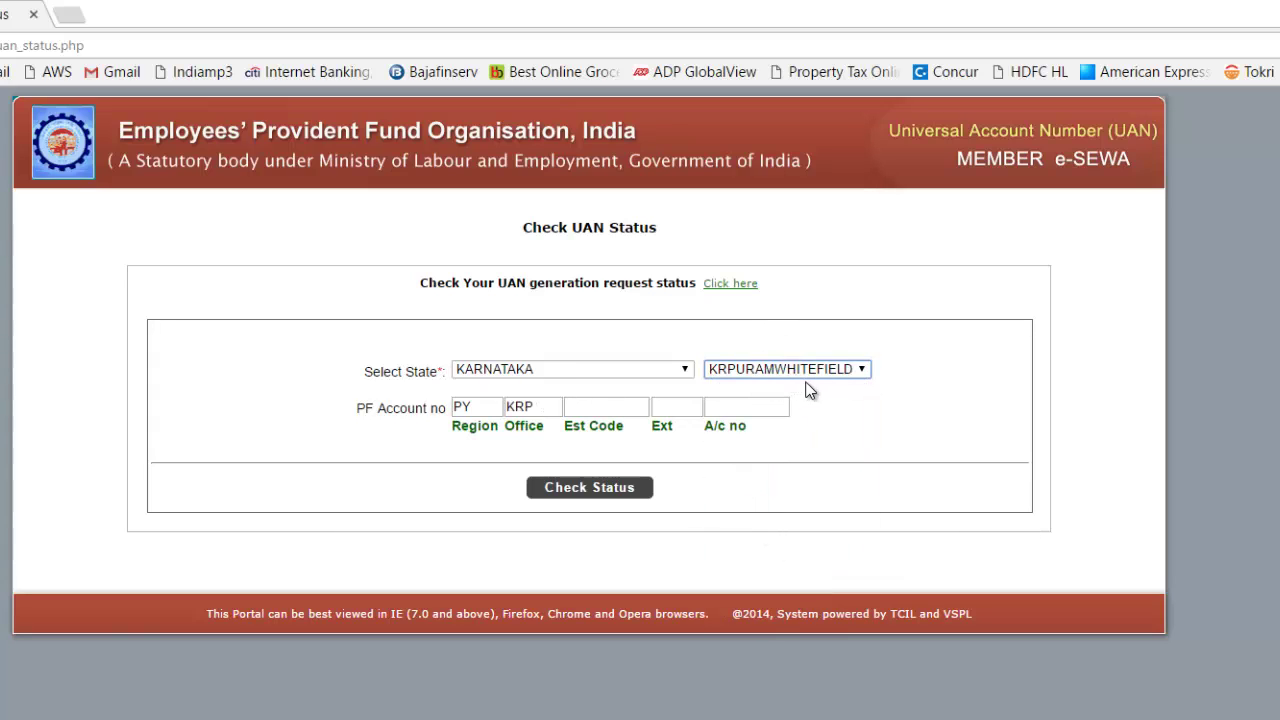
pyautogui.click(631, 409)
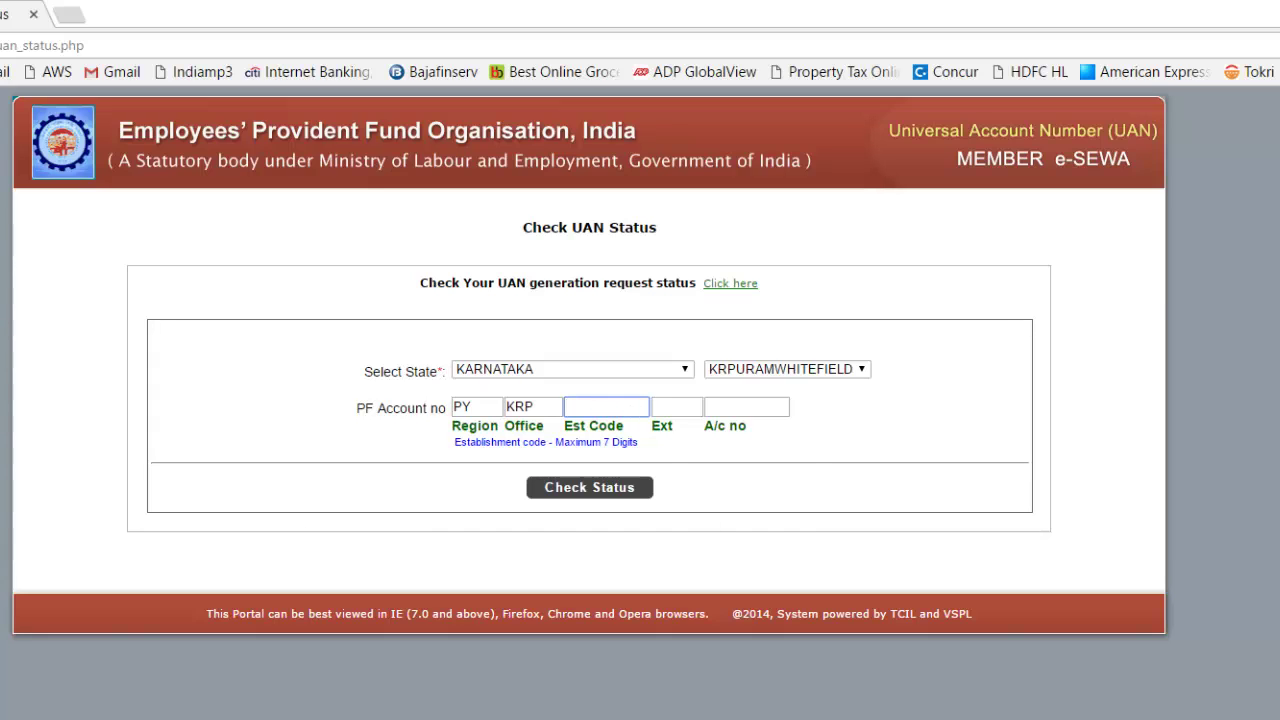
pyautogui.hotkey('alt', 'Tab')
pyautogui.click(1134, 302)
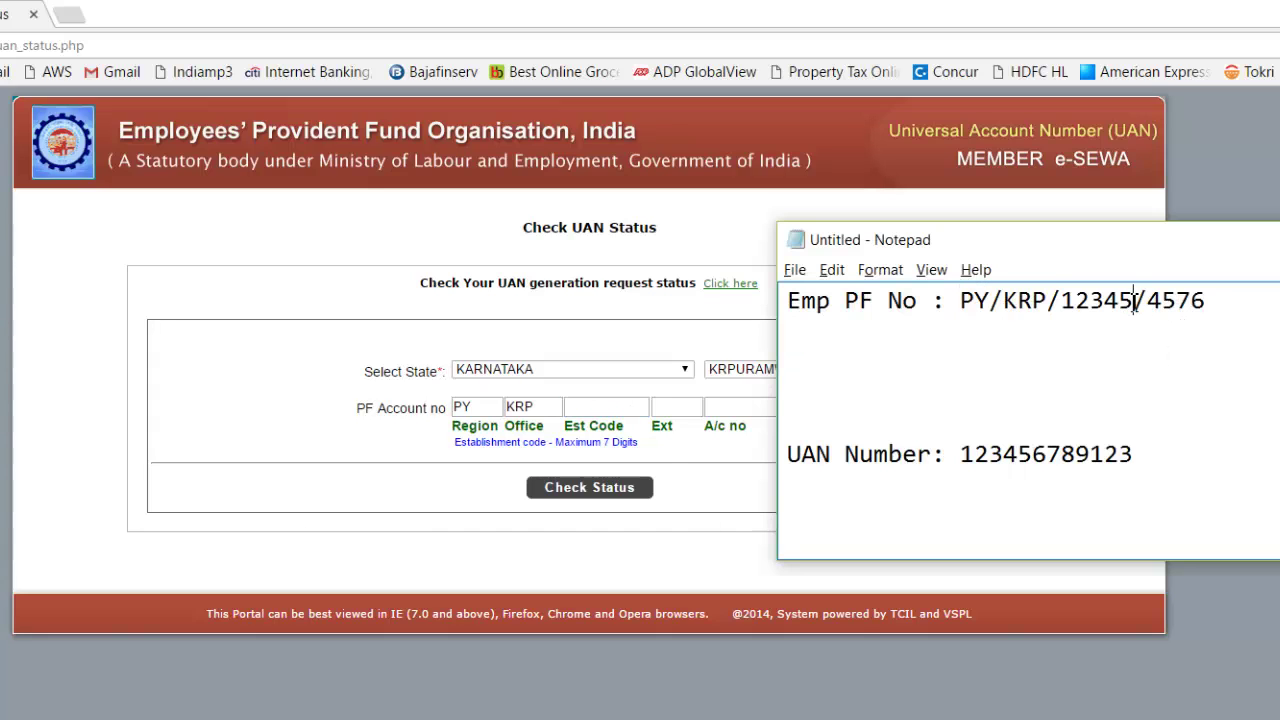
pyautogui.moveTo(1134, 302); pyautogui.dragTo(1058, 302)
pyautogui.click(636, 402)
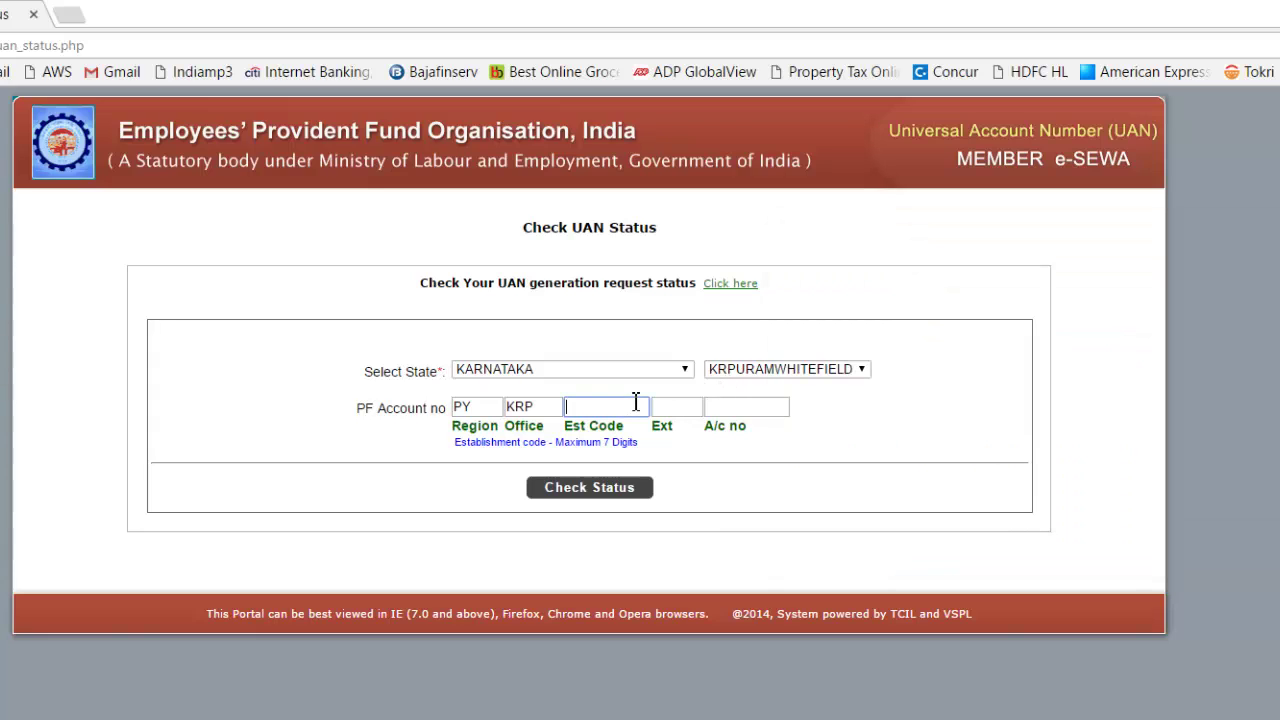
pyautogui.click(728, 411)
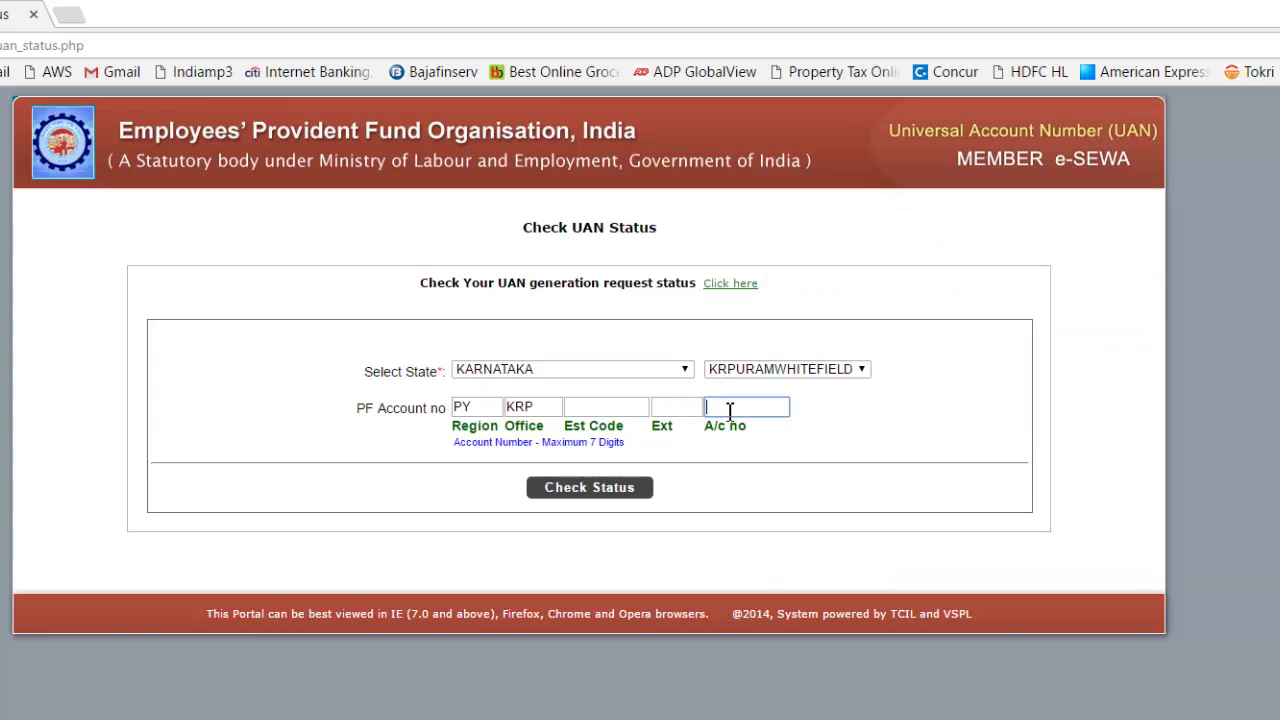
pyautogui.hotkey('alt', 'Tab')
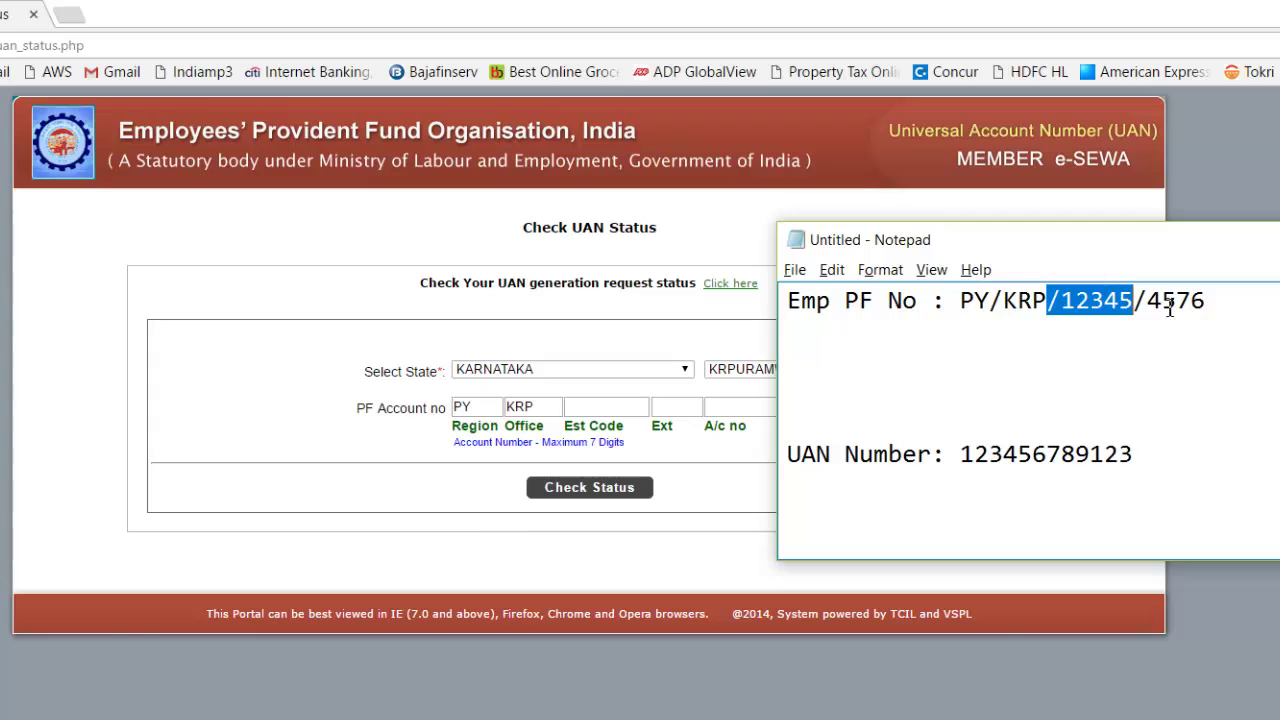
pyautogui.click(740, 406)
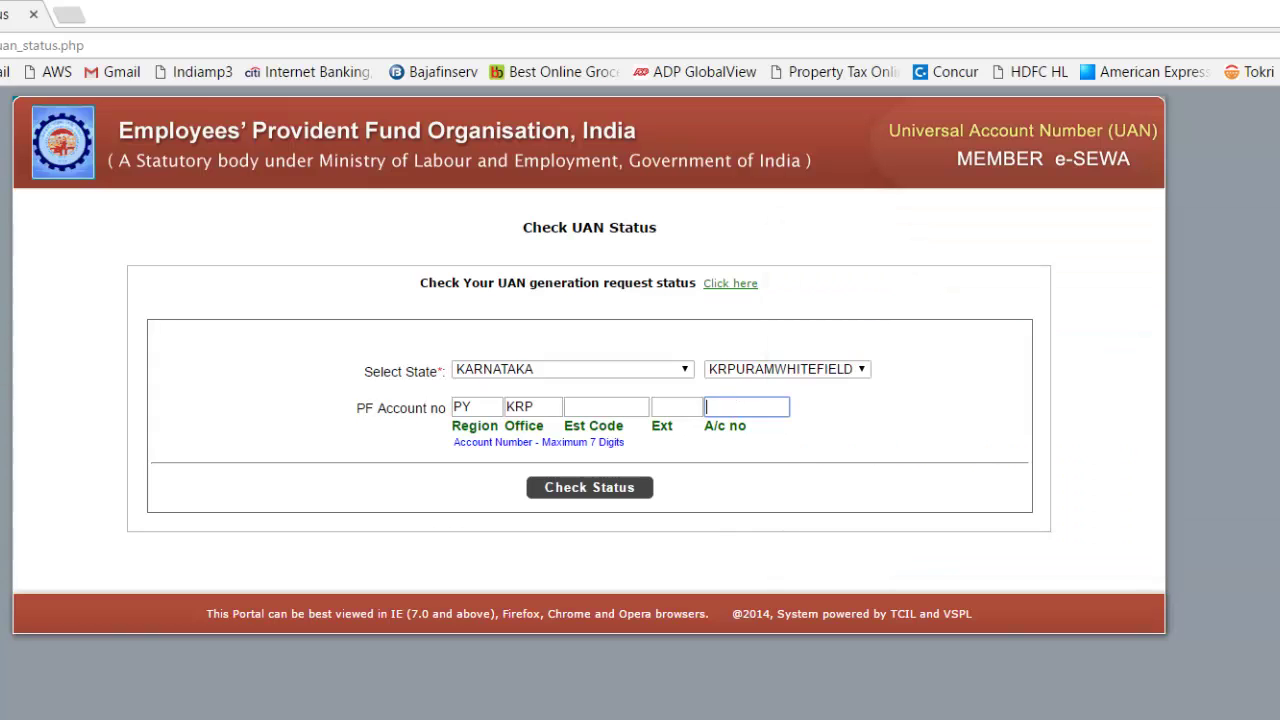
pyautogui.hotkey('alt', 'Tab')
pyautogui.click(1148, 300)
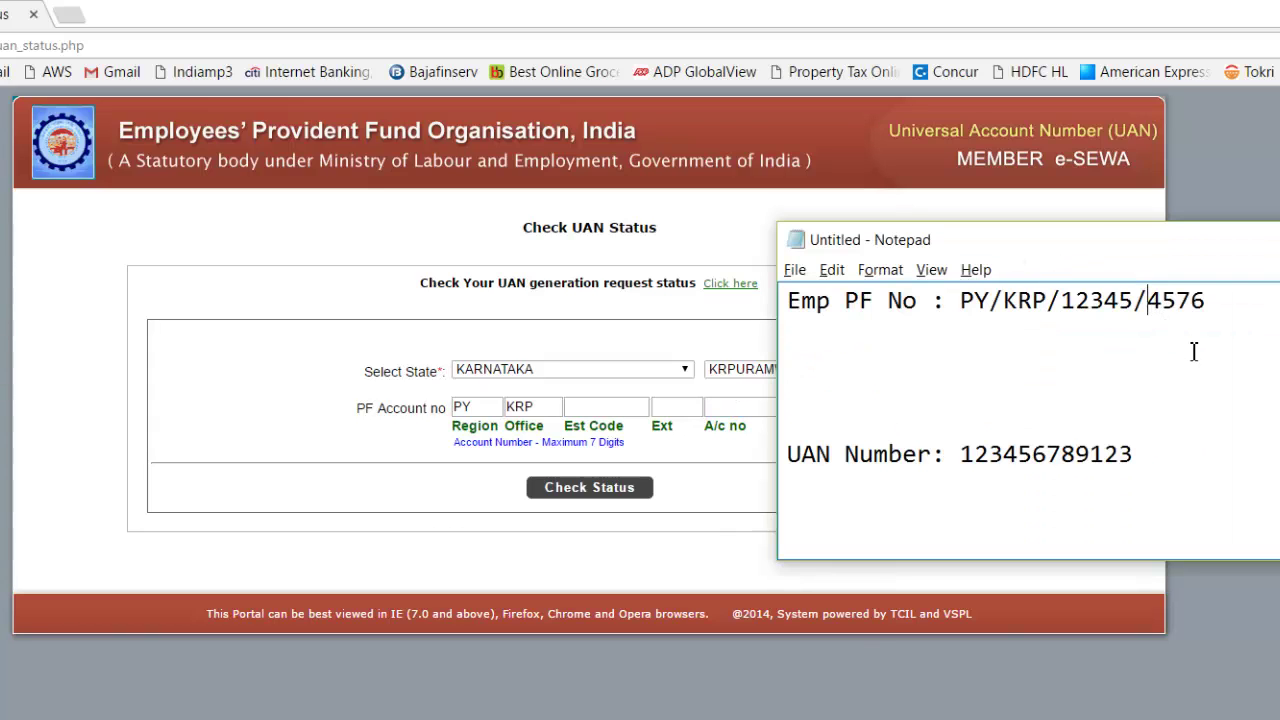
pyautogui.write('000/')
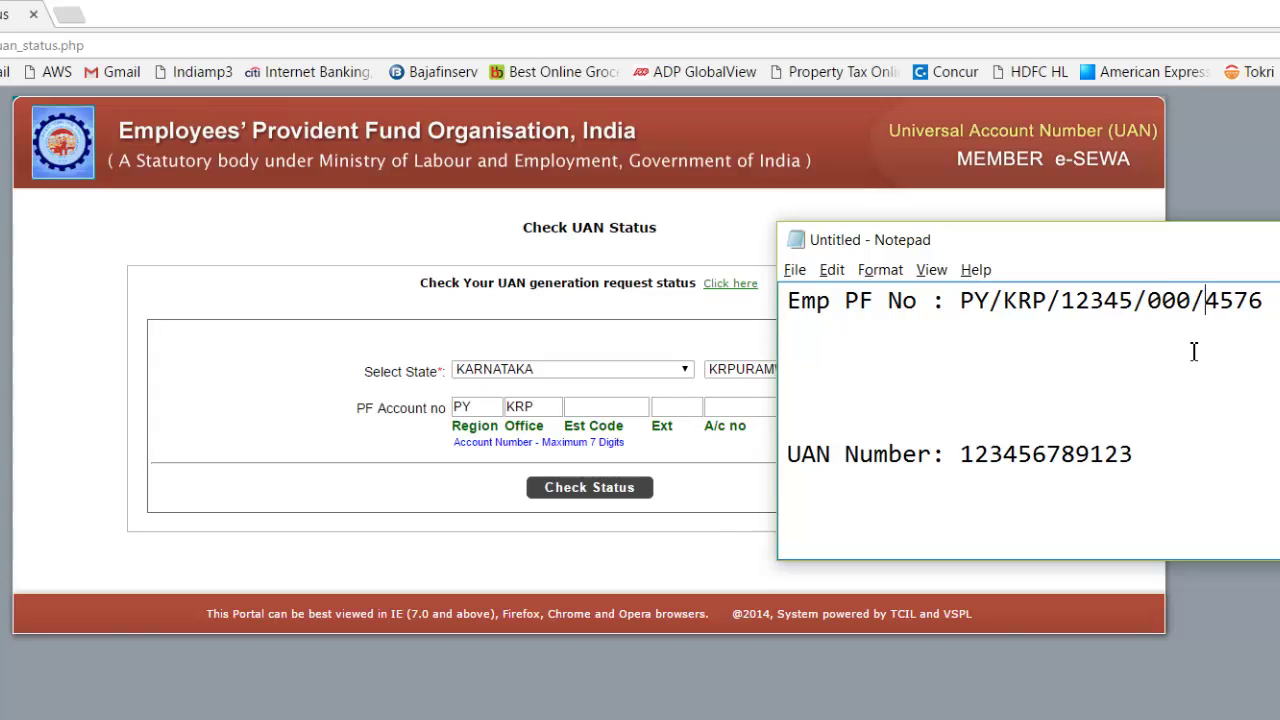
pyautogui.moveTo(1190, 299); pyautogui.dragTo(1147, 300)
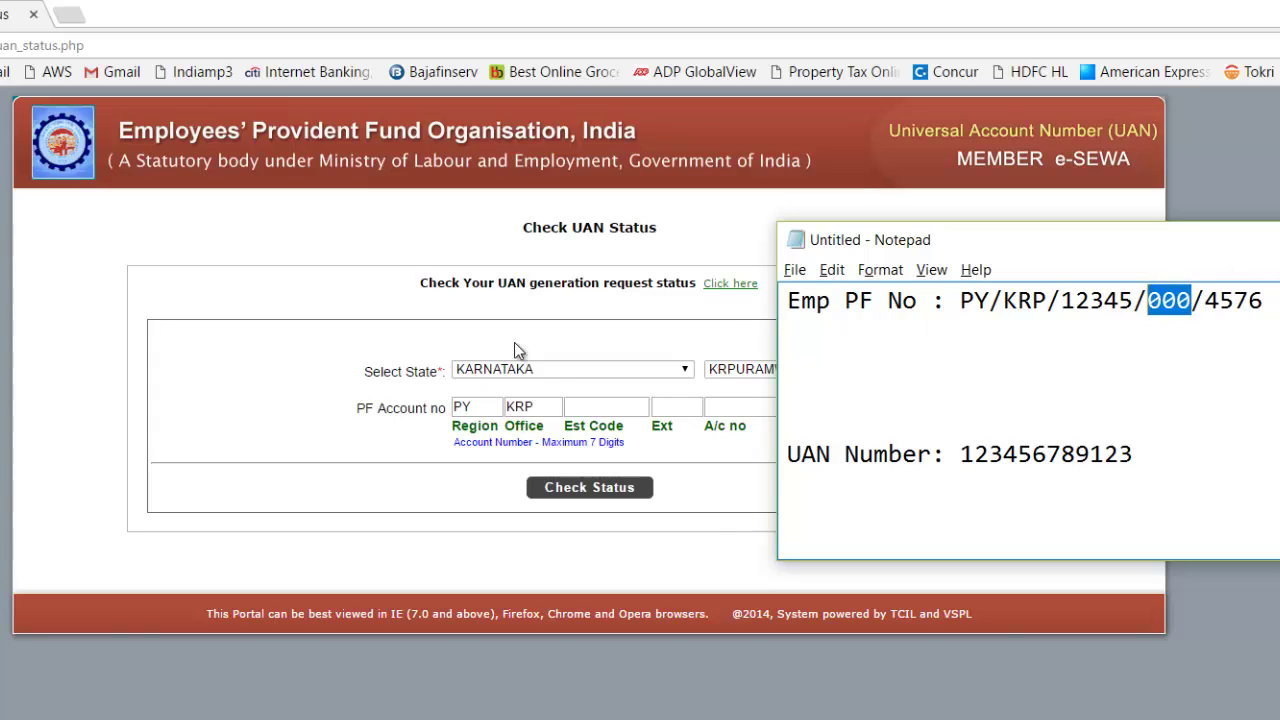
pyautogui.click(678, 407)
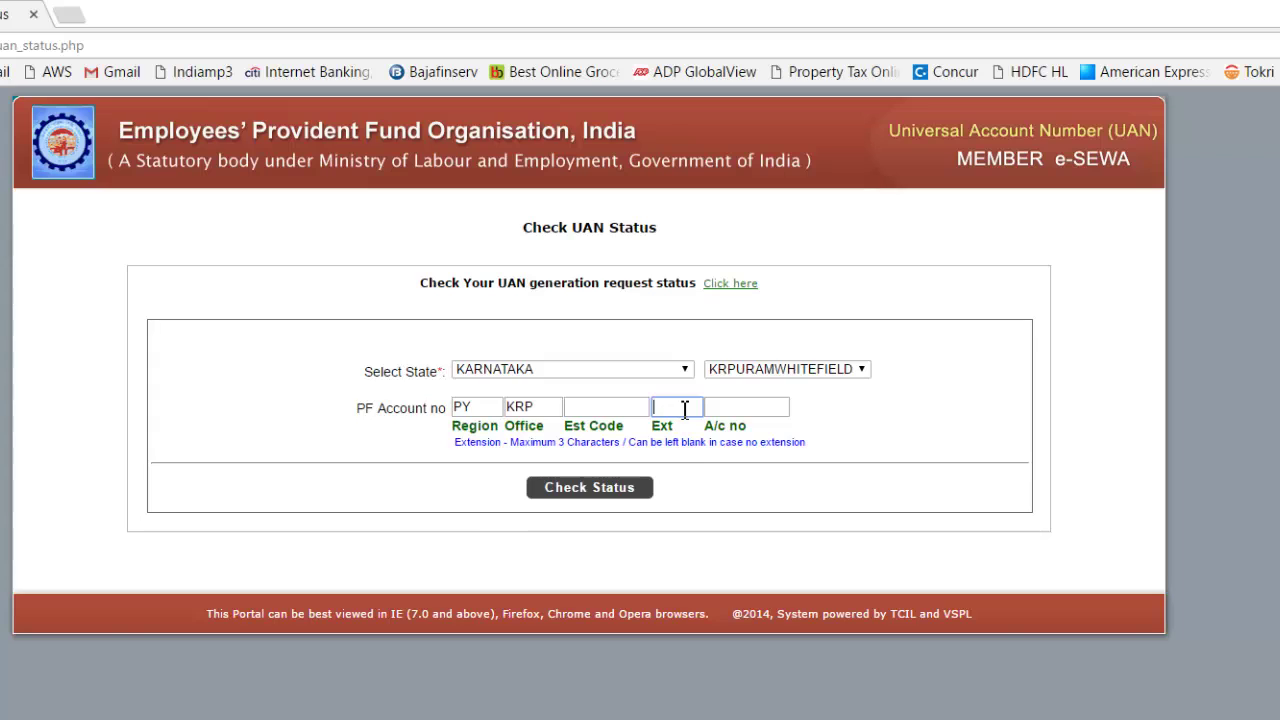
pyautogui.hotkey('alt', 'Tab')
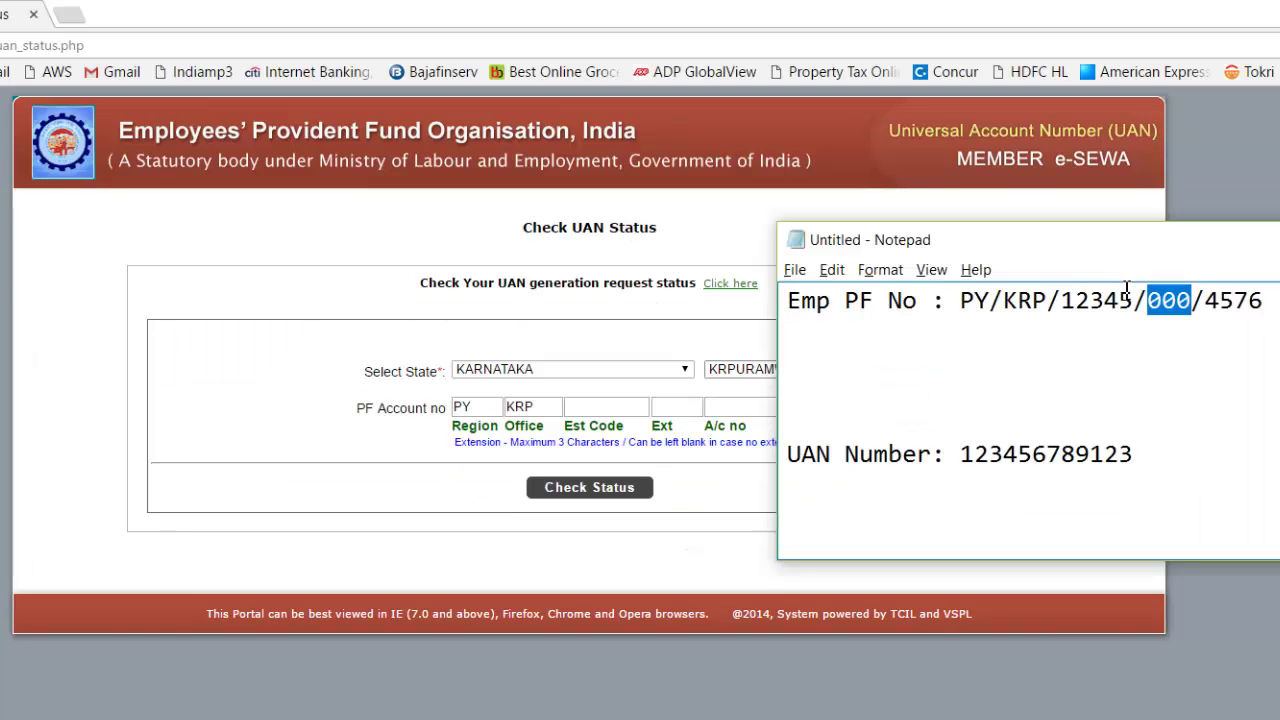
pyautogui.hotkey('ctrl', 'x')
pyautogui.press('BackSpace')
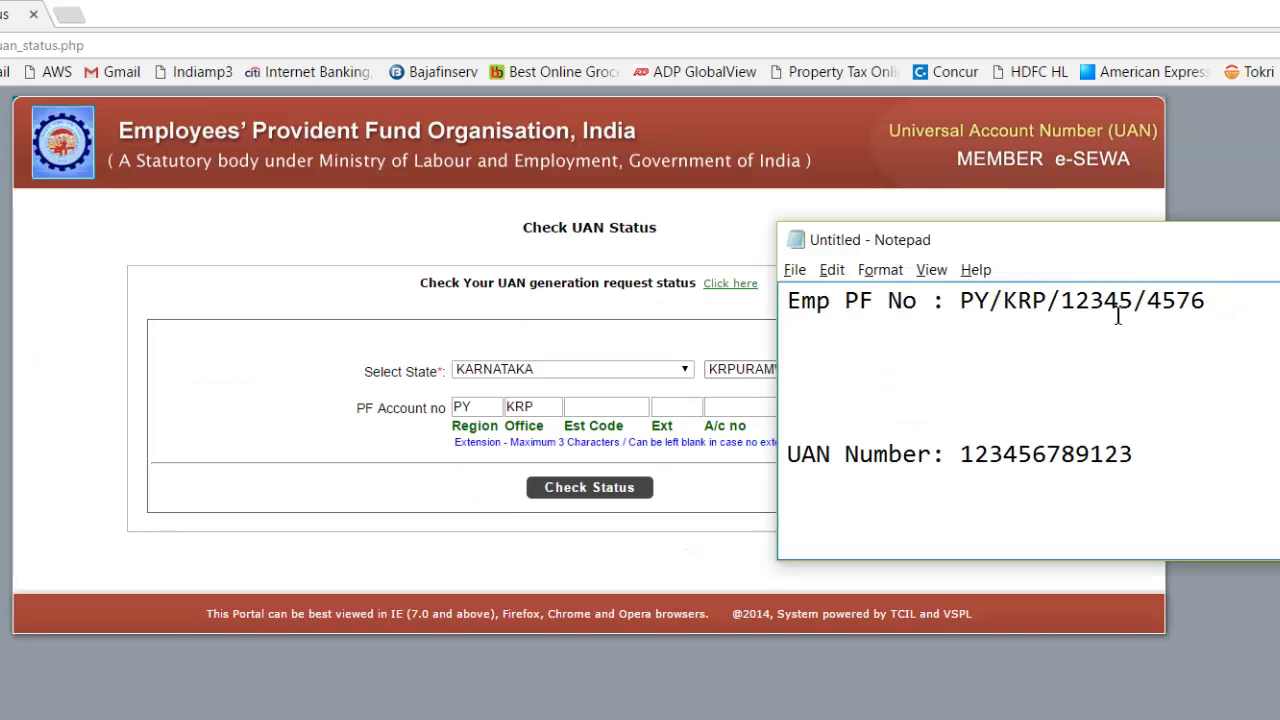
pyautogui.click(631, 404)
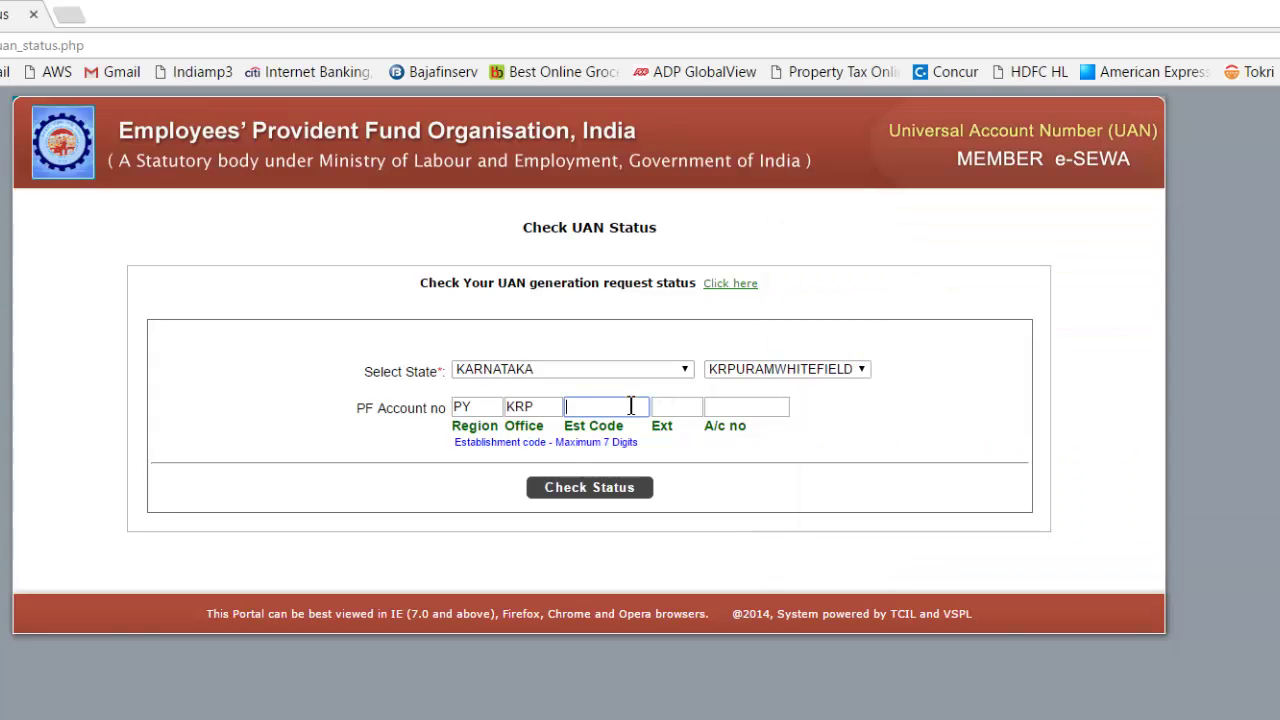
pyautogui.click(746, 407)
pyautogui.hotkey('alt', 'Tab')
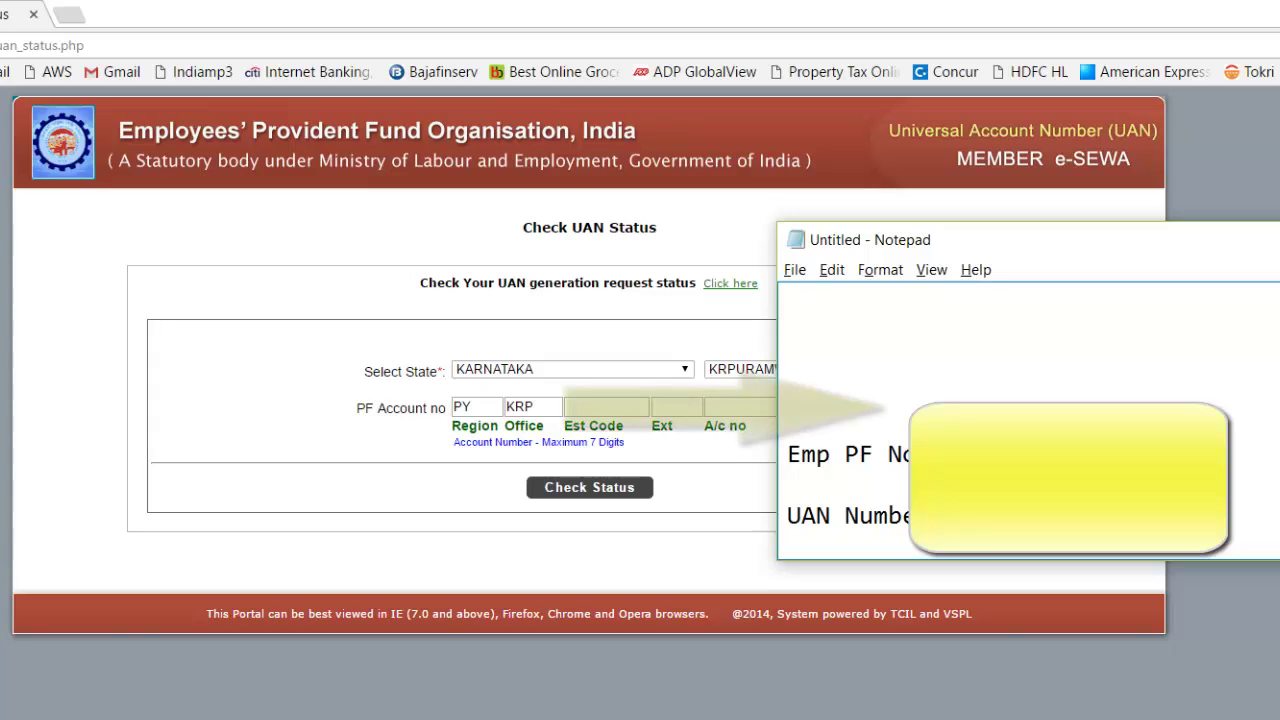
pyautogui.hotkey('alt', 'Tab')
pyautogui.hotkey('alt', 'Tab')
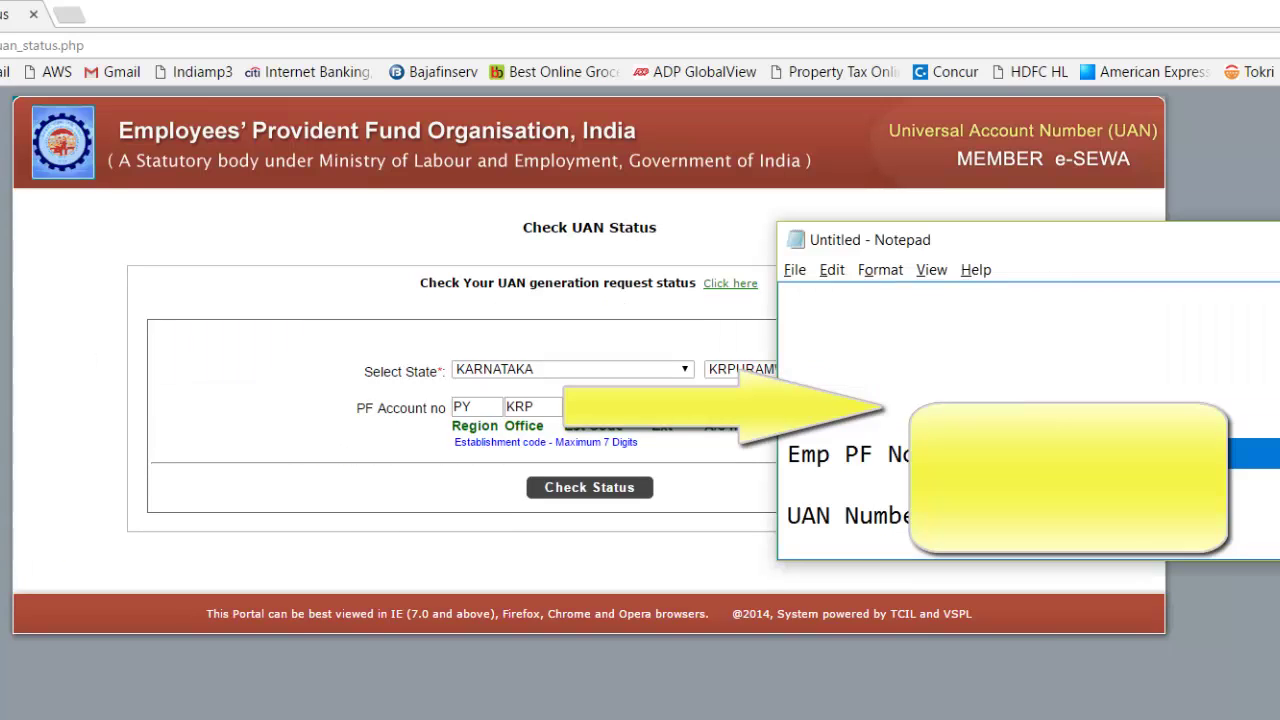
pyautogui.hotkey('alt', 'Tab')
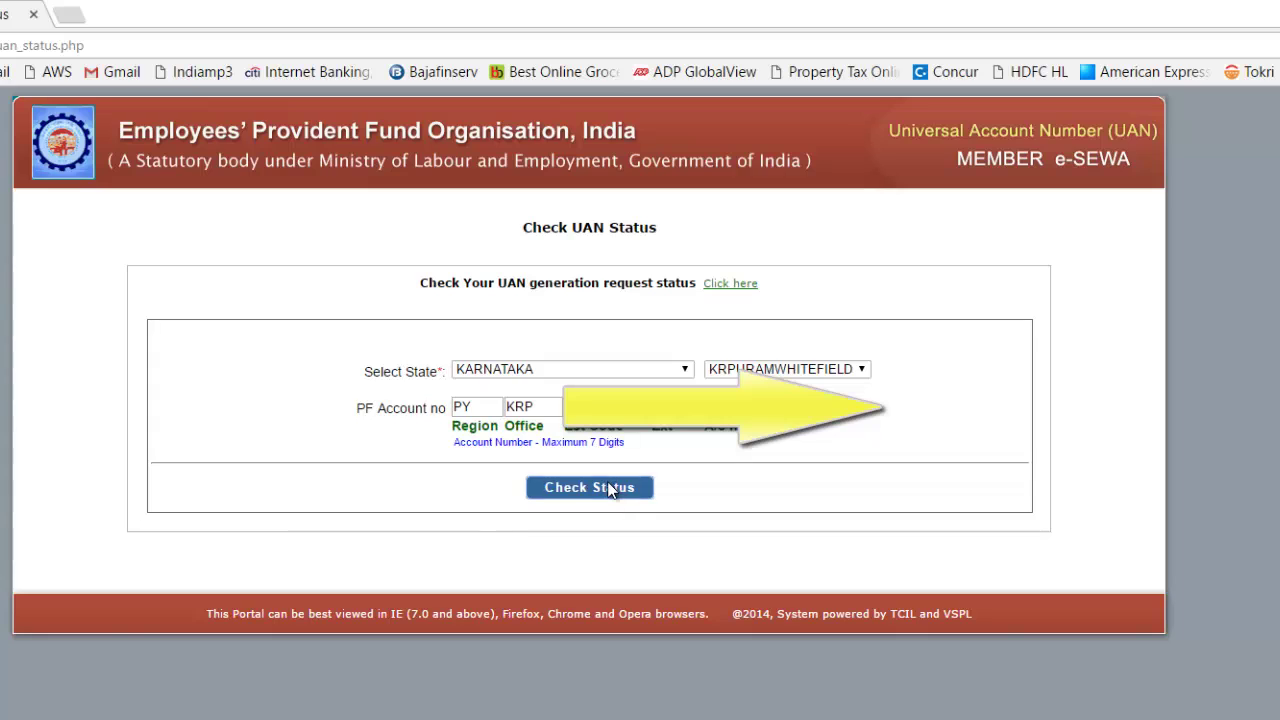
# Run Check Status, then enter the mobile number and code and submit the details request
pyautogui.click(605, 490)
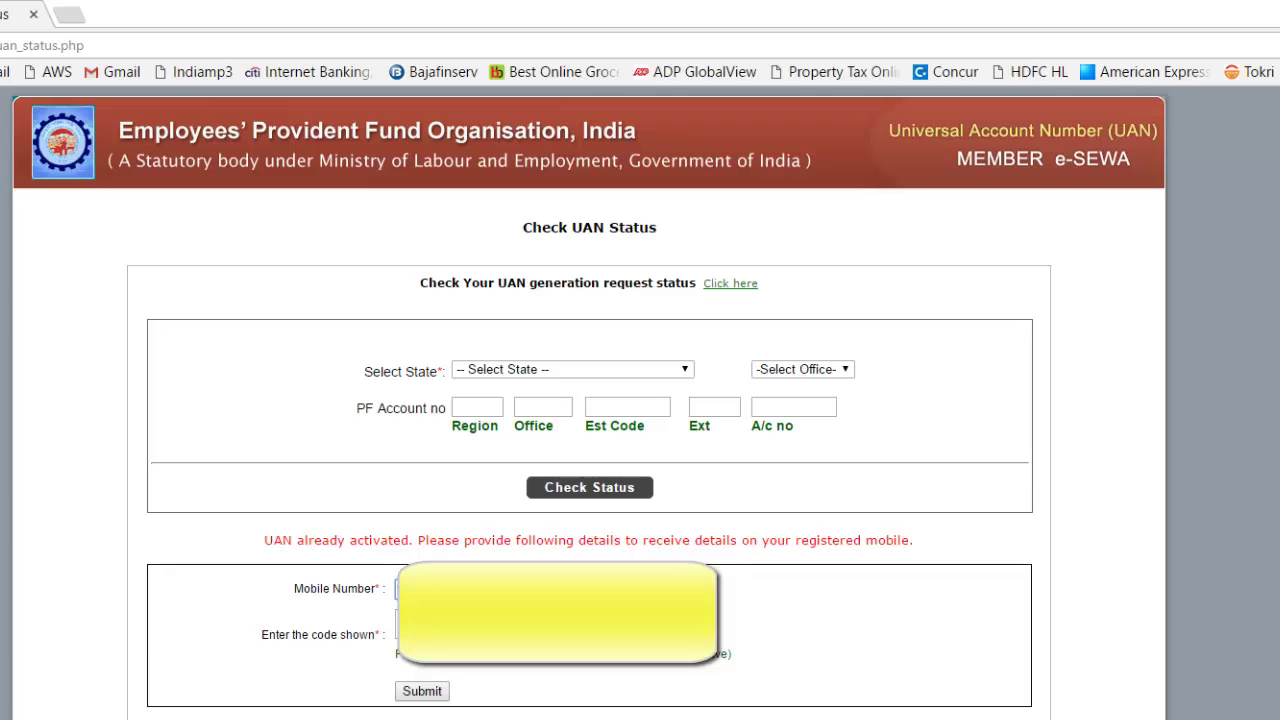
pyautogui.click(430, 624)
pyautogui.click(420, 695)
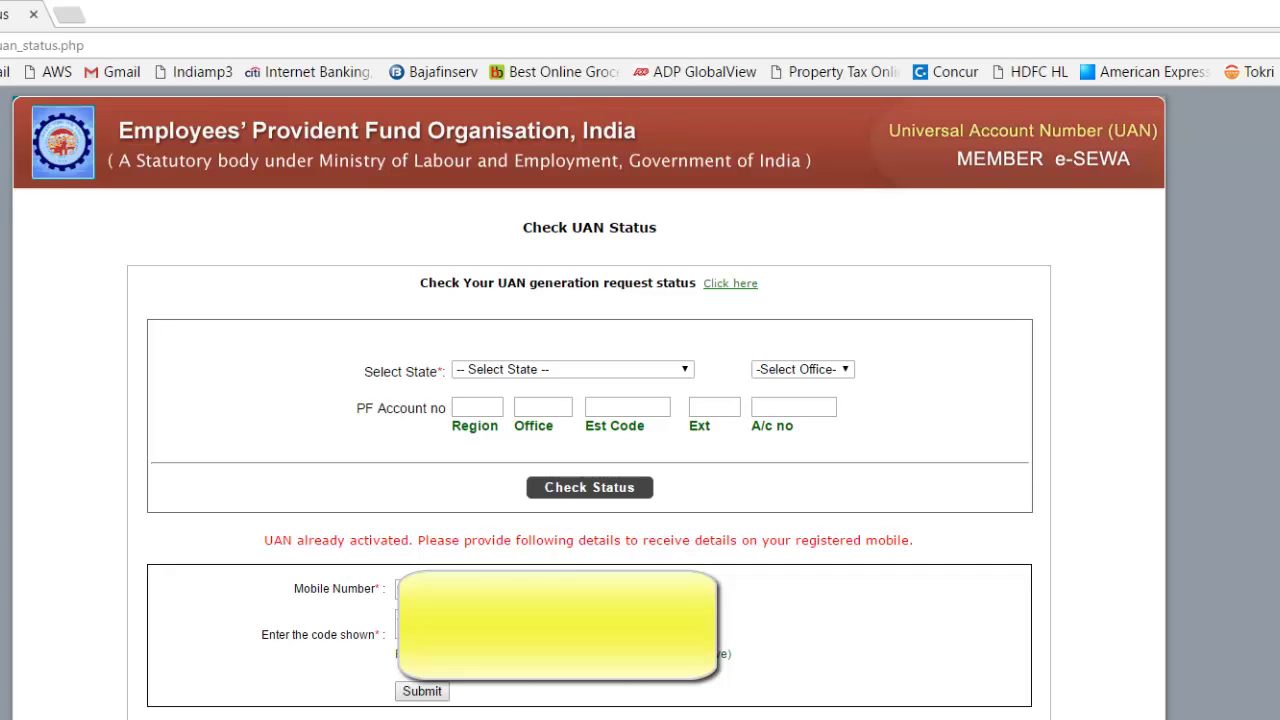
# Choose KARNATAKA as the state and KRPURAMWHITEFIELD as the PF office
pyautogui.click(562, 370)
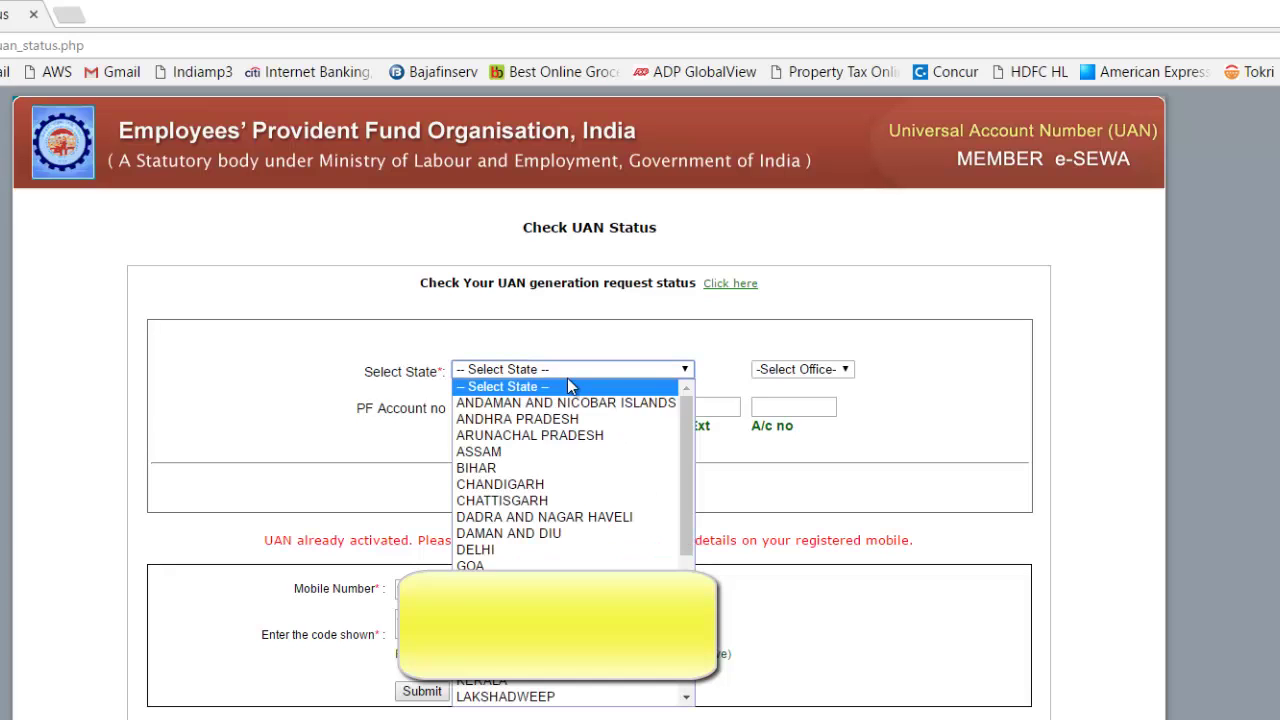
pyautogui.scroll(-4, 560, 423)
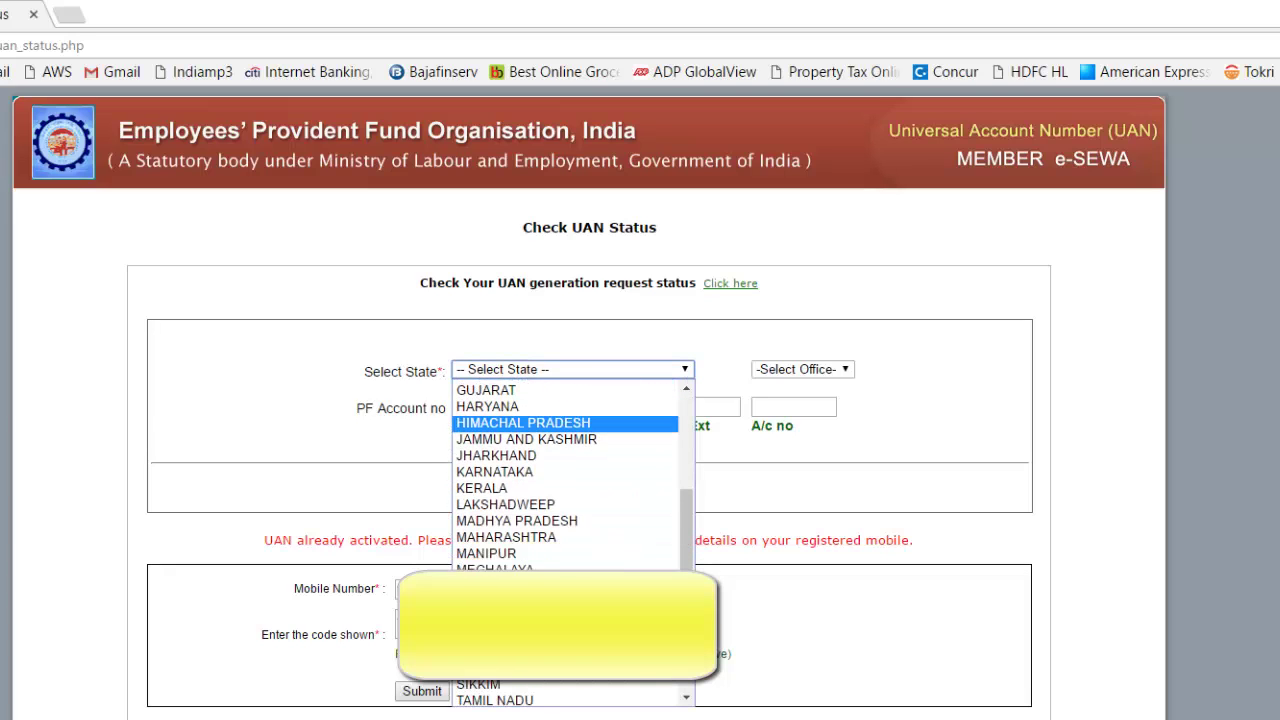
pyautogui.click(534, 471)
pyautogui.click(796, 370)
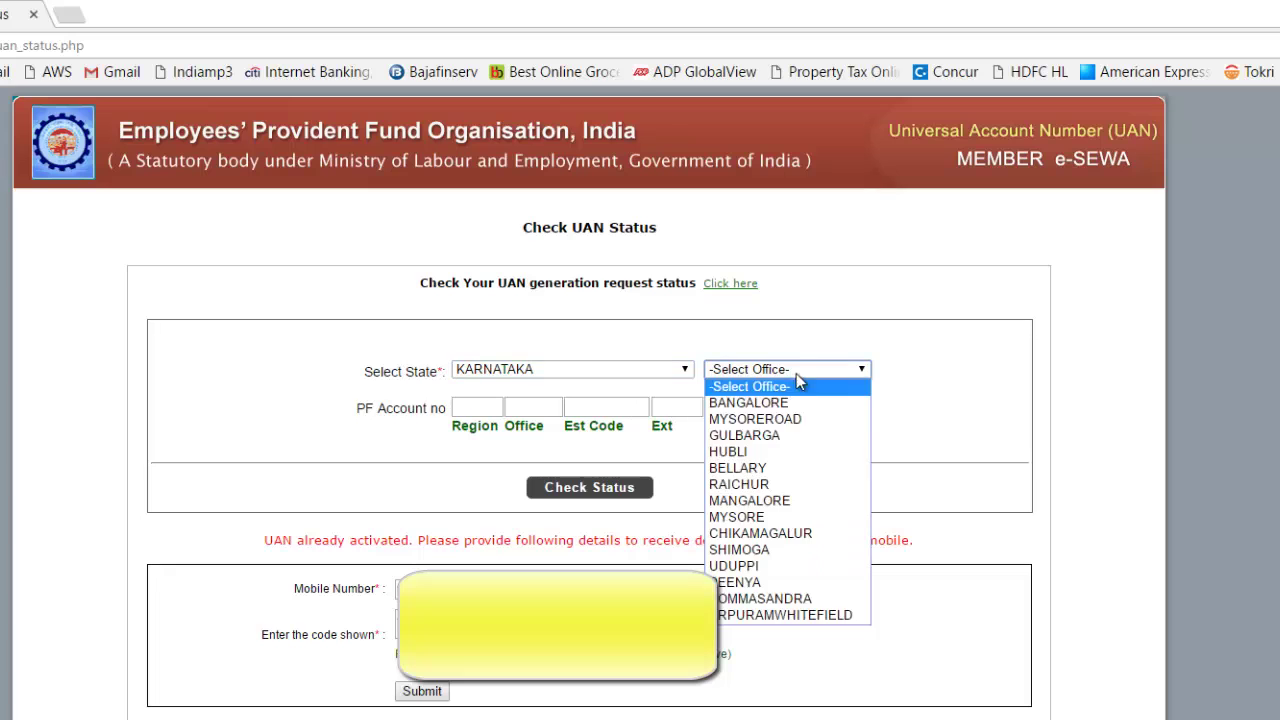
pyautogui.click(790, 614)
# Enter the establishment code and account number from Notepad, then check the UAN status
pyautogui.click(617, 408)
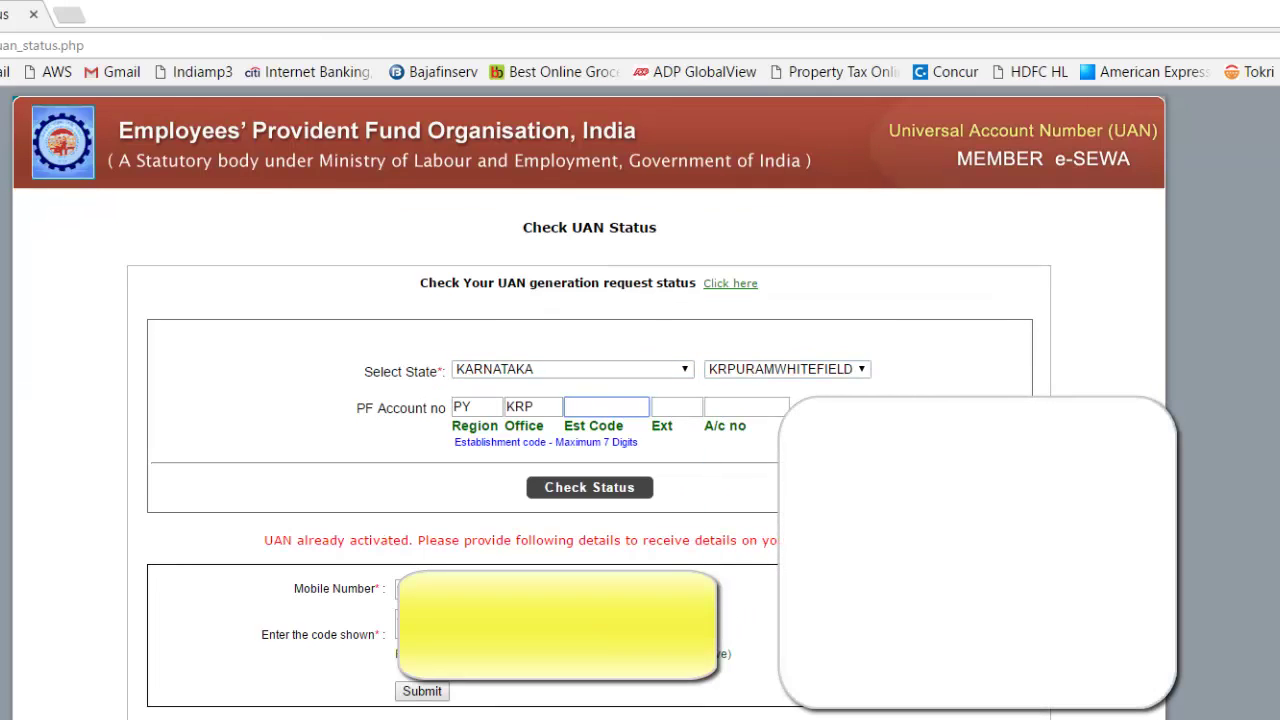
pyautogui.hotkey('alt', 'Tab')
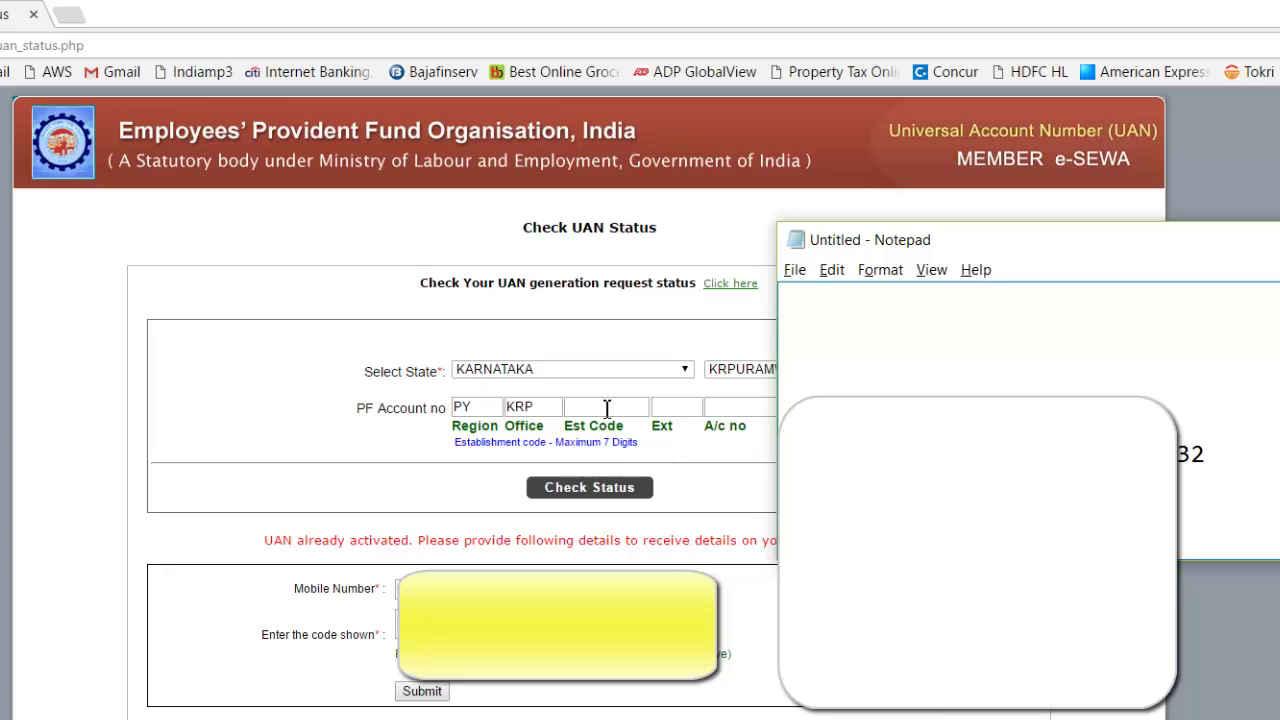
pyautogui.click(606, 408)
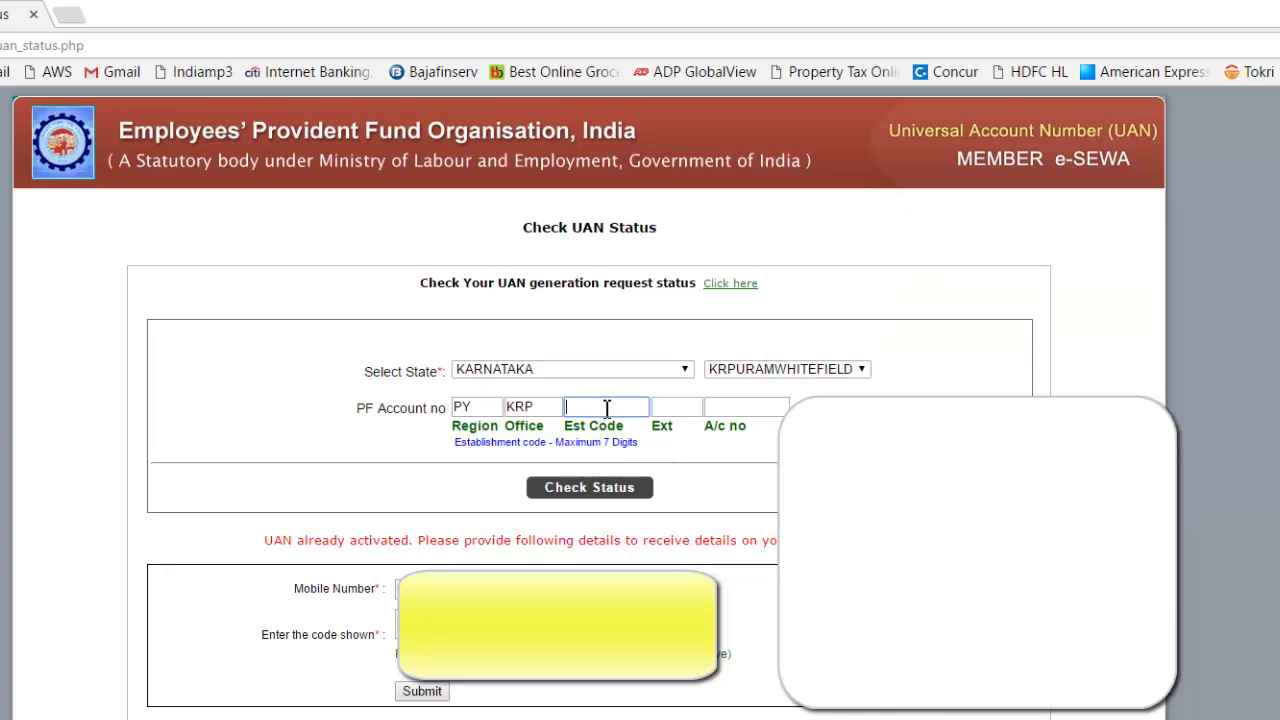
pyautogui.hotkey('alt', 'Tab')
pyautogui.hotkey('alt', 'Tab')
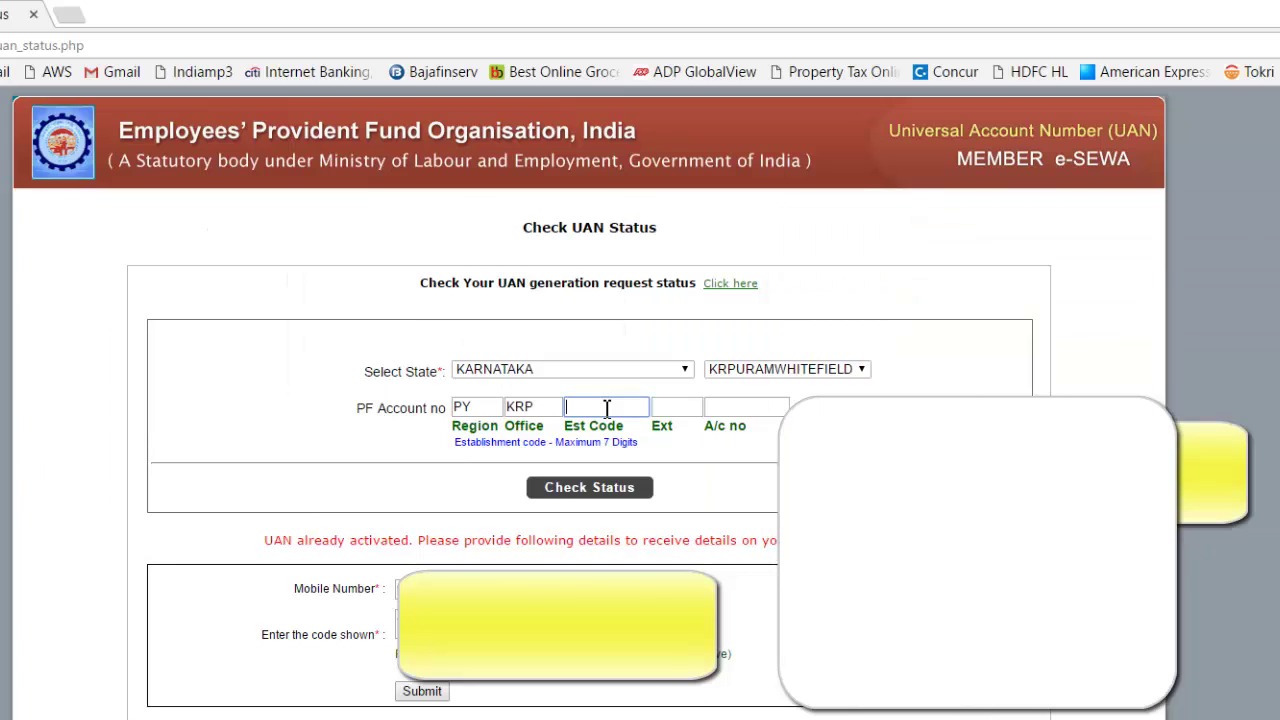
pyautogui.click(746, 414)
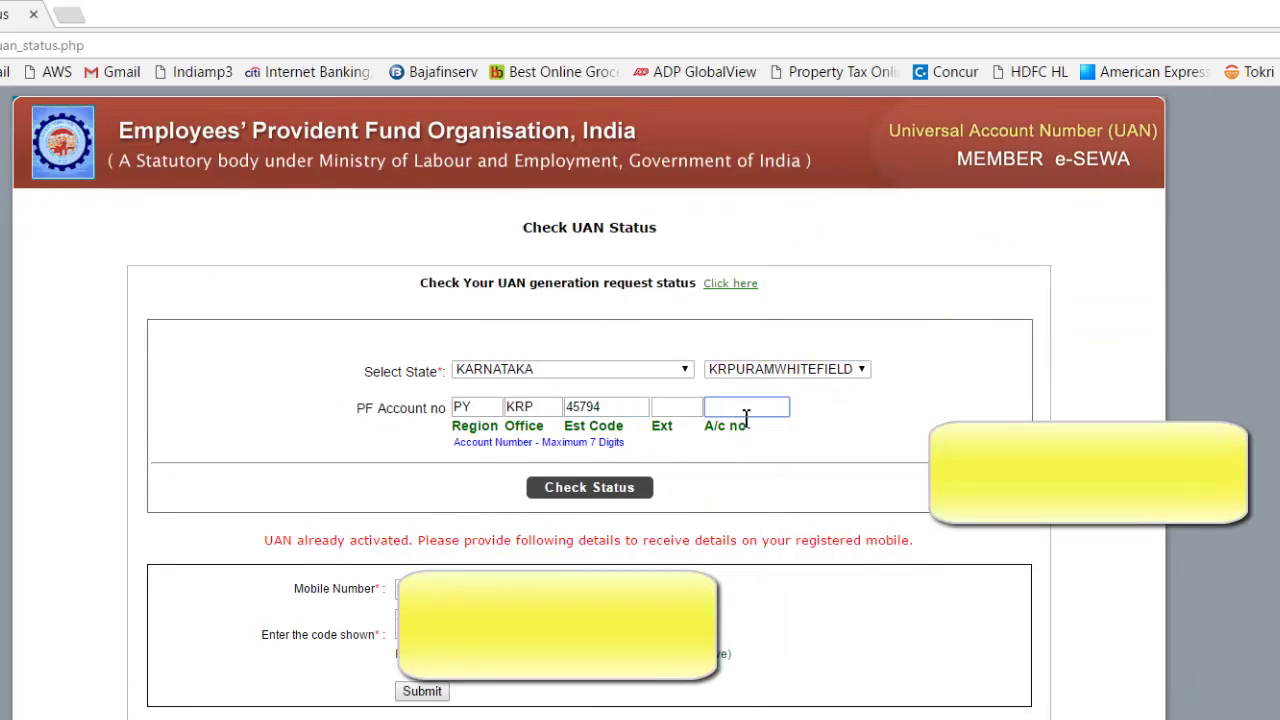
pyautogui.click(563, 490)
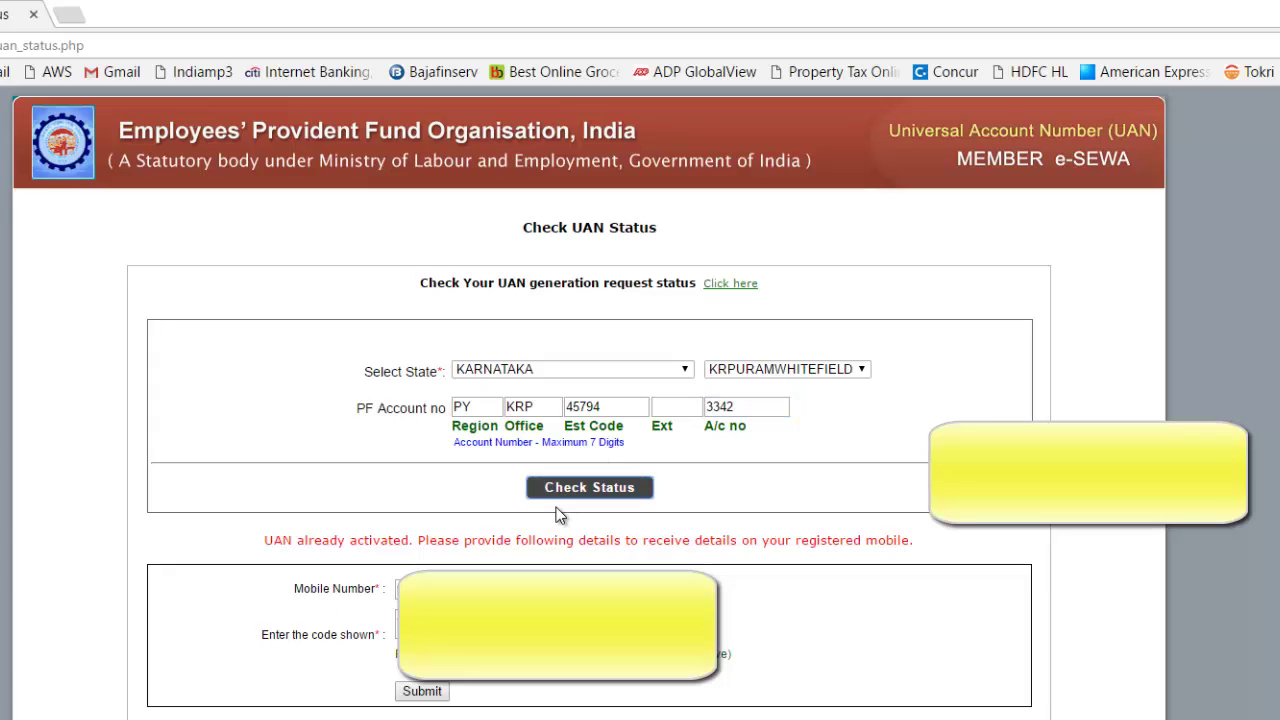